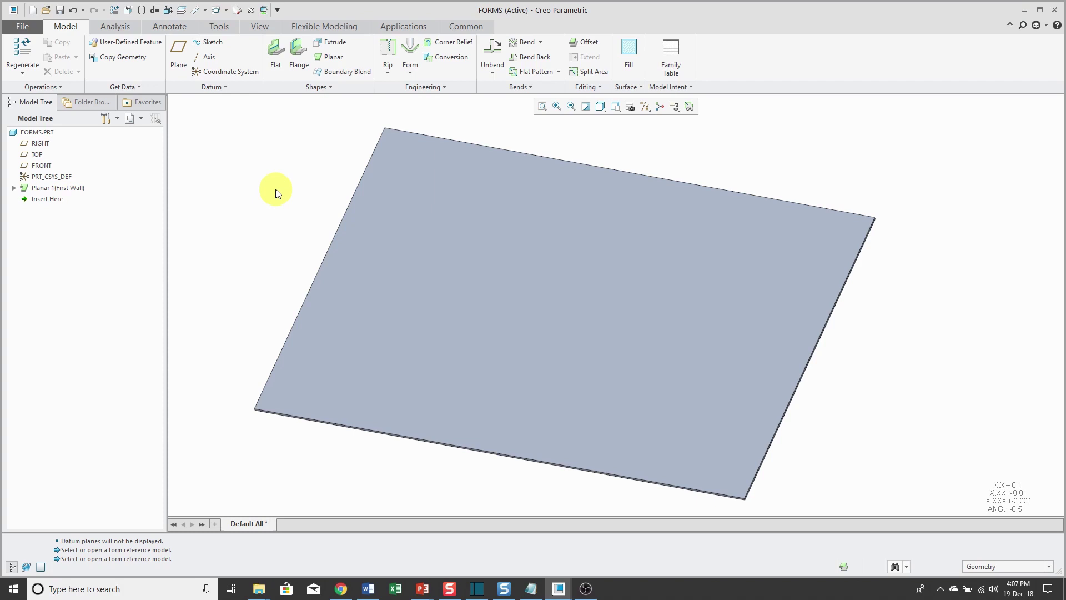
Select the plate's first wall, then clear the selection.
{"action": "left_click", "coordinate": [64, 188]}
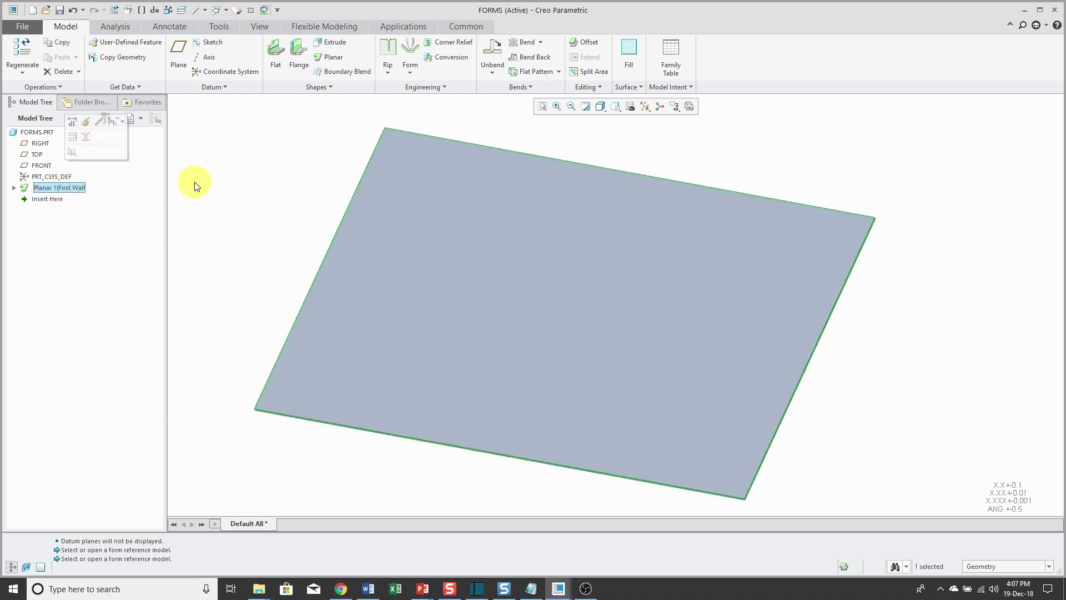
{"action": "left_click", "coordinate": [195, 183]}
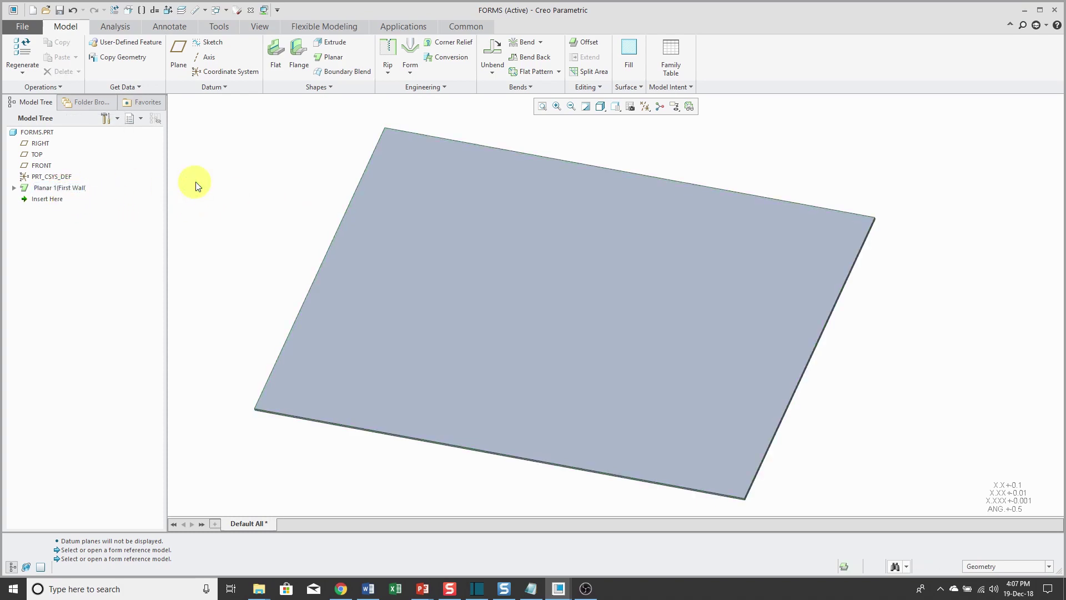
Start a Punch Form, then cancel its Open dialog and the Punch Form feature itself.
{"action": "left_click", "coordinate": [408, 72]}
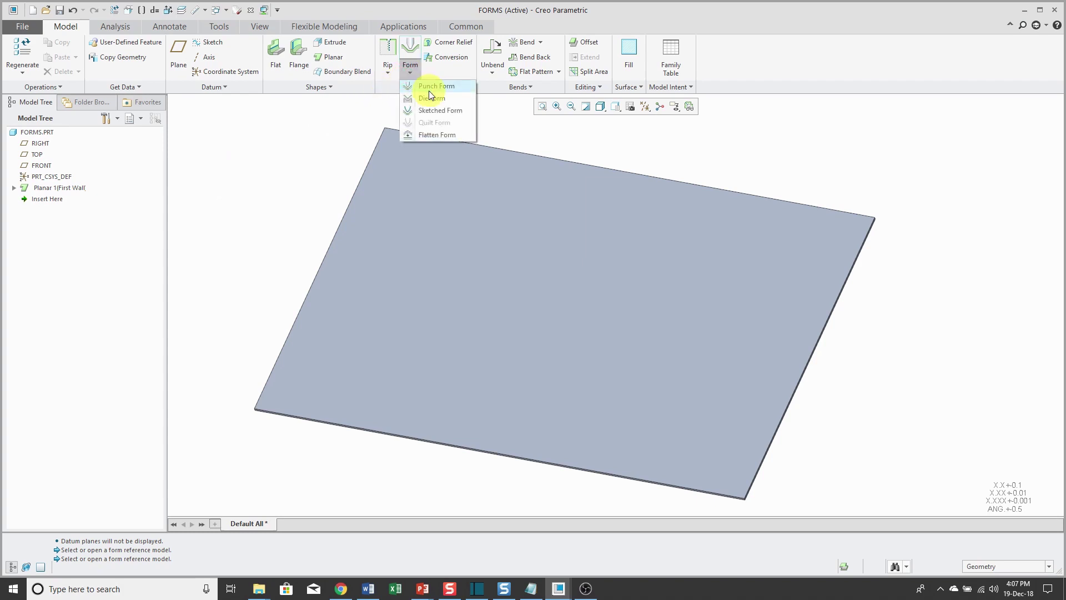
{"action": "left_click", "coordinate": [430, 87]}
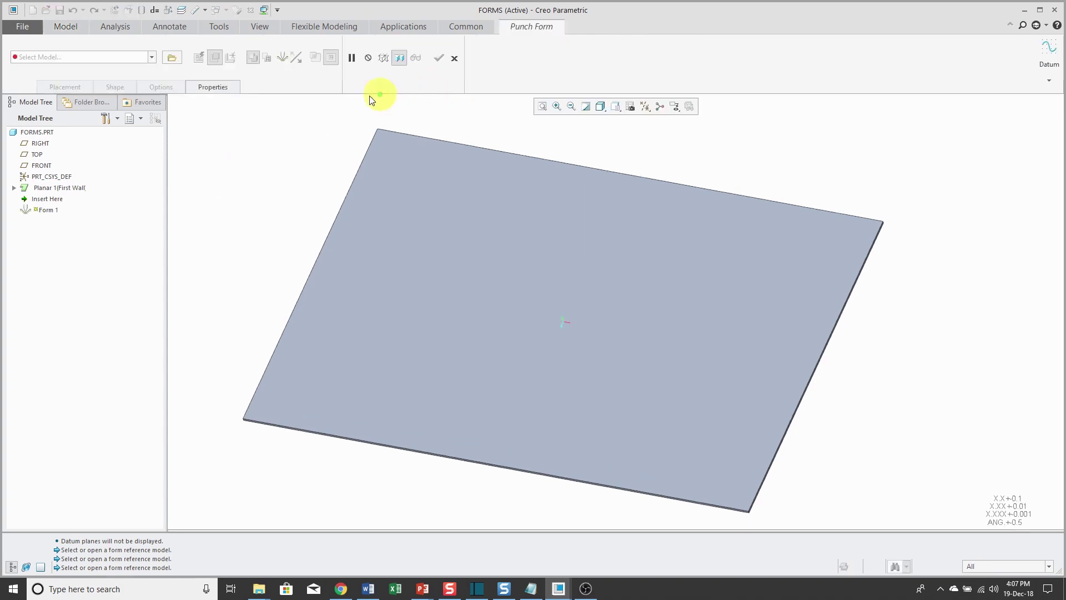
{"action": "left_click", "coordinate": [173, 58]}
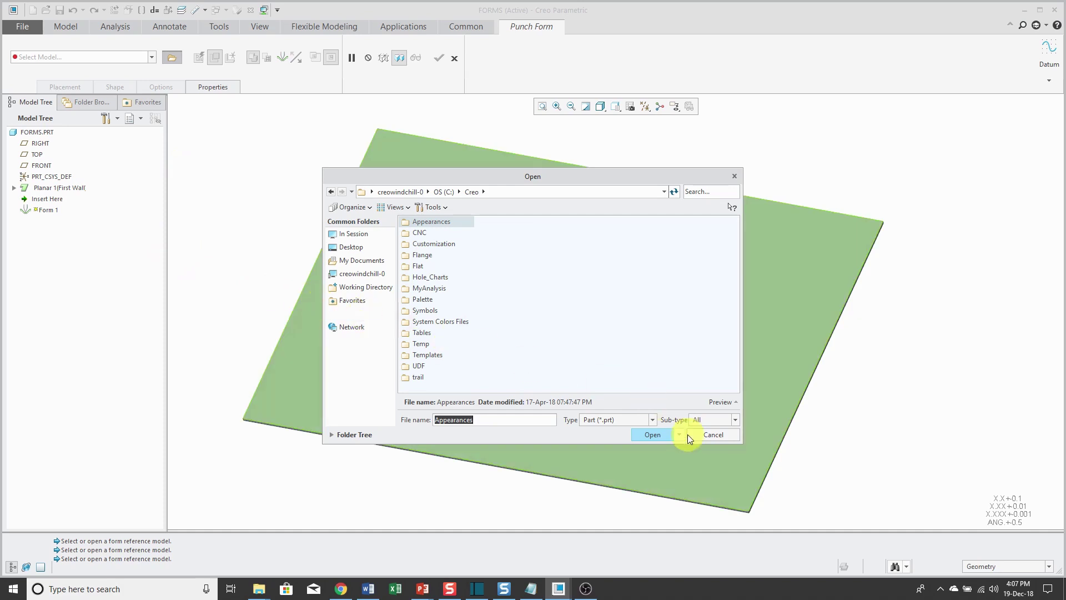
{"action": "left_click", "coordinate": [705, 434]}
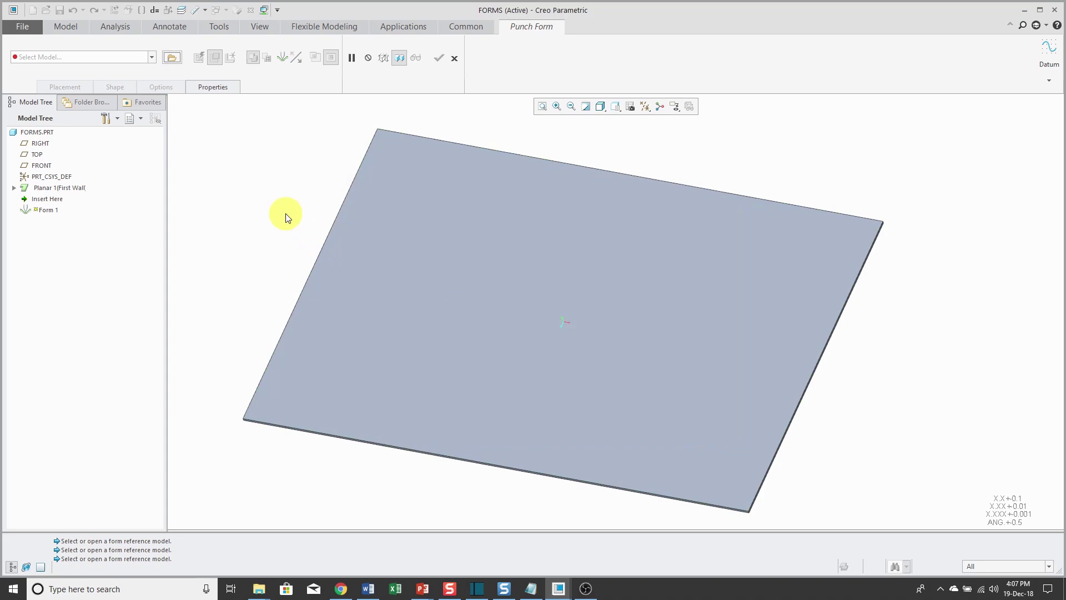
{"action": "left_click", "coordinate": [453, 59]}
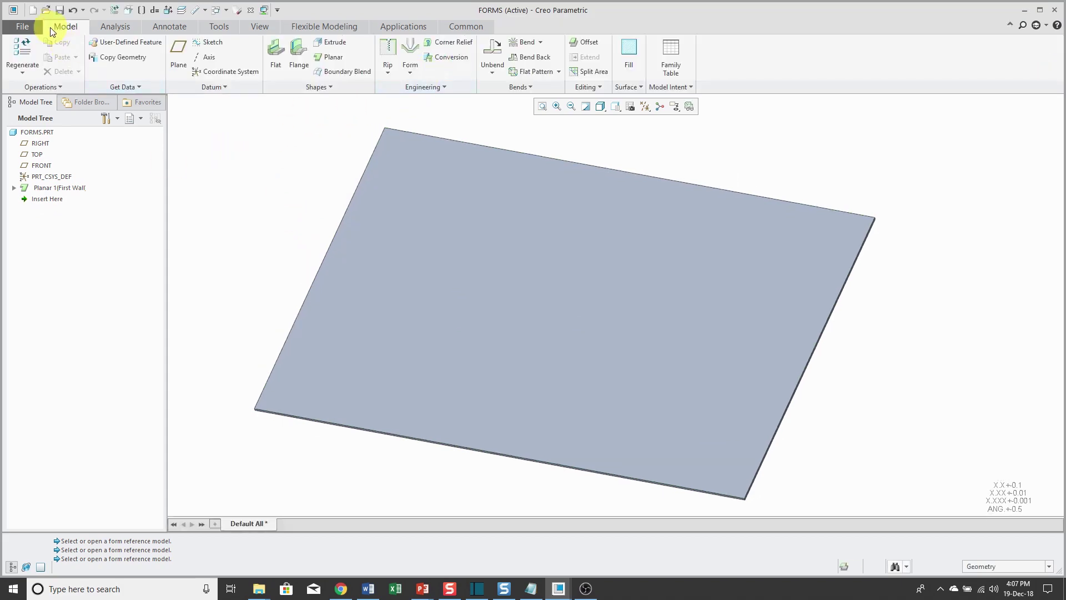
Search the Configuration Editor options for 'punch'.
{"action": "left_click", "coordinate": [30, 29]}
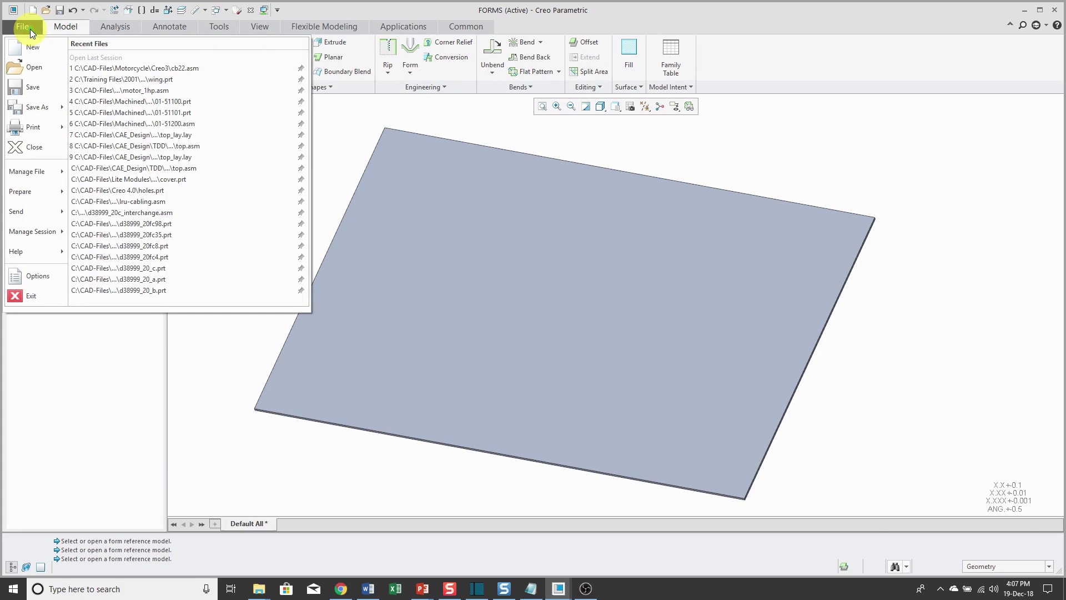
{"action": "left_click", "coordinate": [39, 276]}
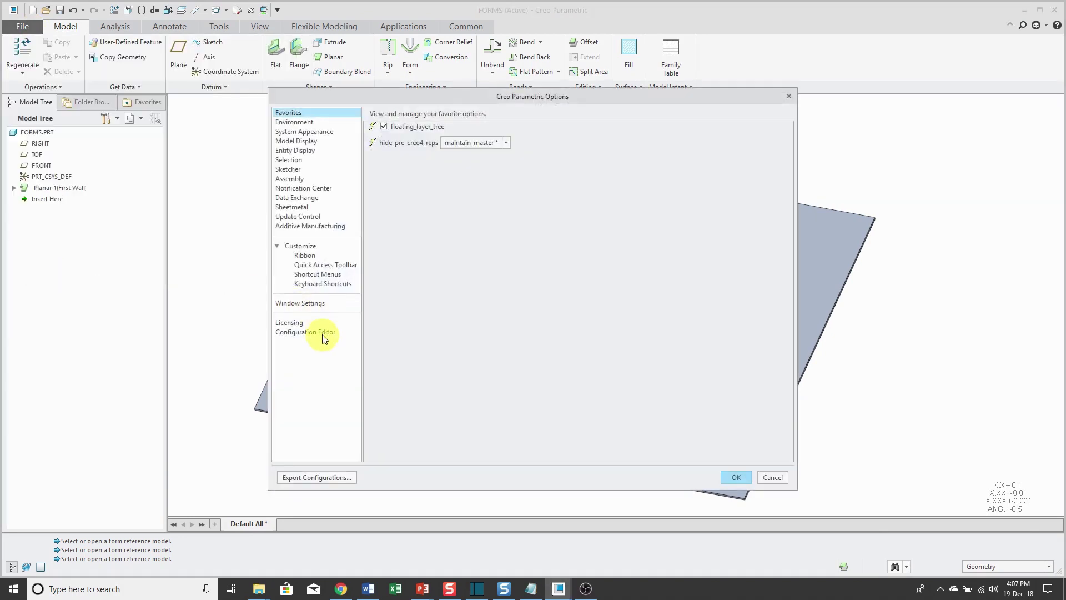
{"action": "left_click", "coordinate": [324, 336]}
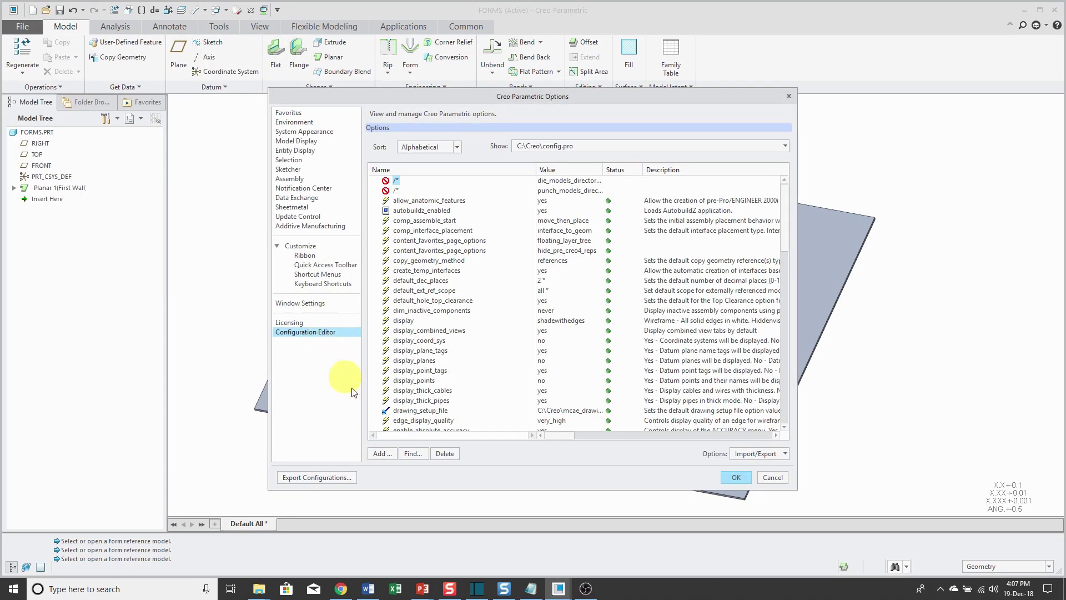
{"action": "left_click", "coordinate": [413, 454]}
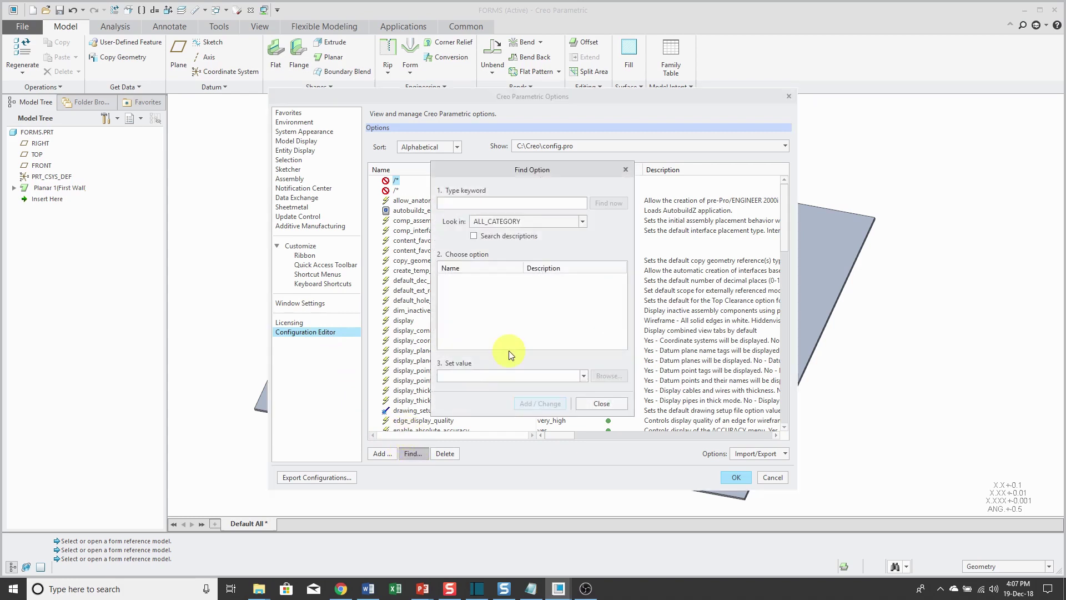
{"action": "type", "text": "punch"}
{"action": "key", "text": "Return"}
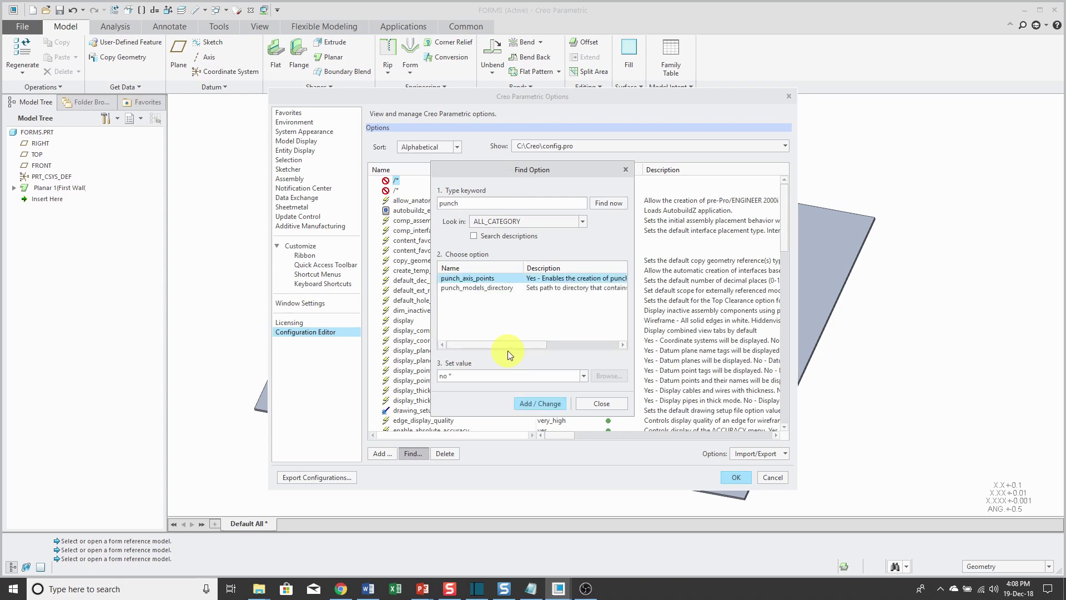
Browse punch_models_directory's value to Program Files\PTC\Creo 4.0\M070\Common Files\text\smt\punch_models.
{"action": "left_click", "coordinate": [495, 290]}
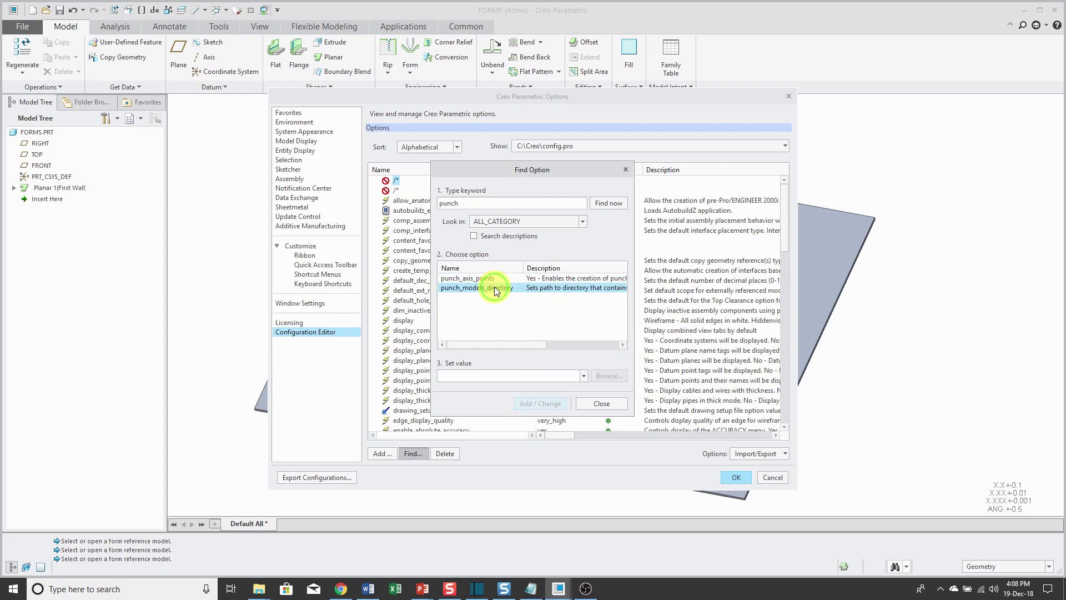
{"action": "left_click", "coordinate": [609, 378]}
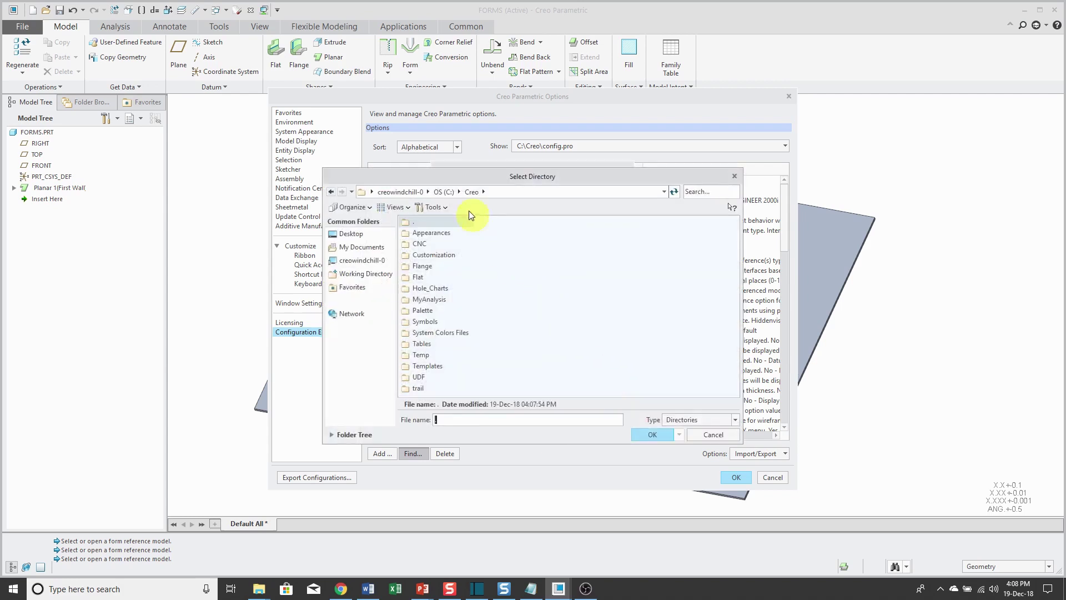
{"action": "left_click", "coordinate": [446, 192]}
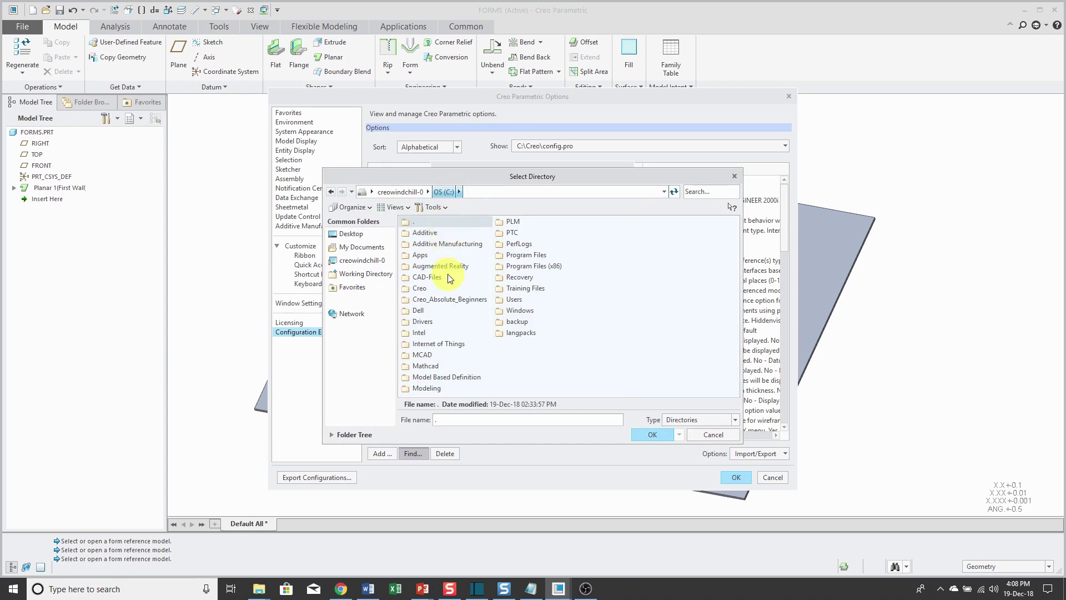
{"action": "double_click", "coordinate": [522, 256]}
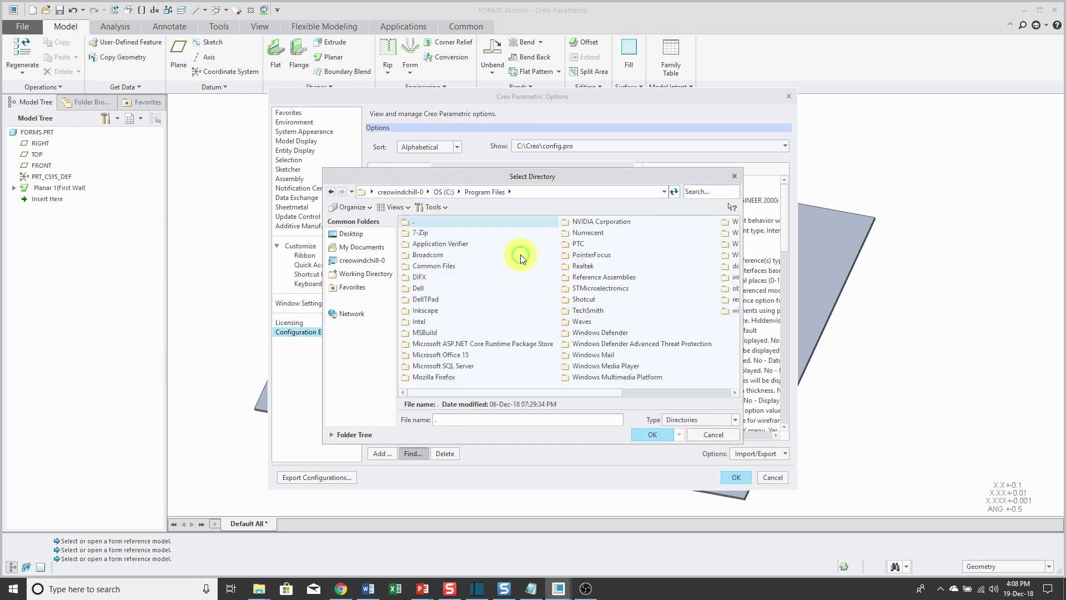
{"action": "double_click", "coordinate": [581, 243]}
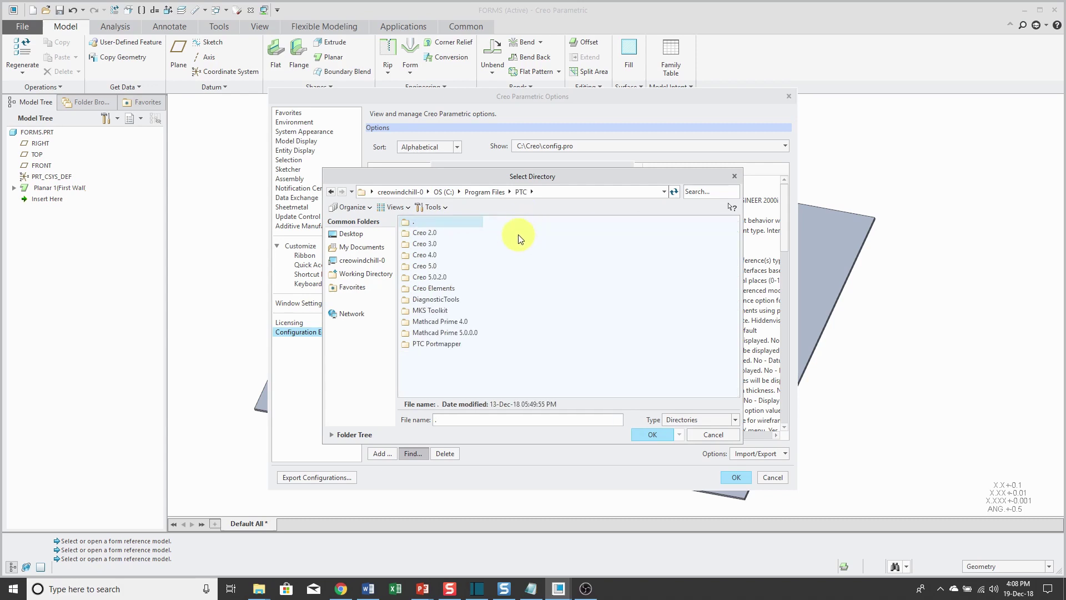
{"action": "double_click", "coordinate": [432, 254]}
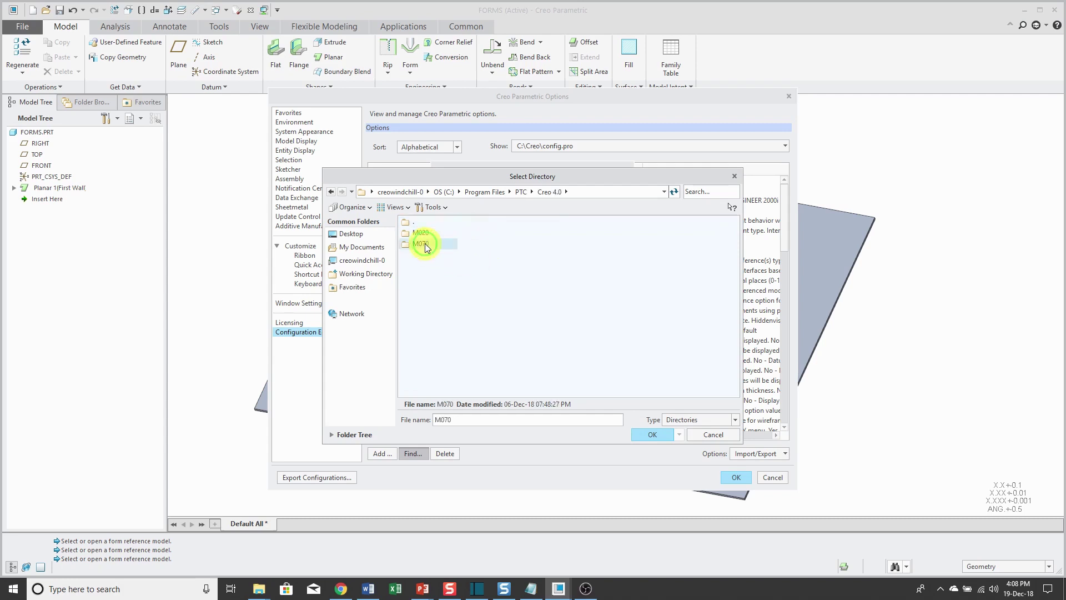
{"action": "double_click", "coordinate": [424, 244]}
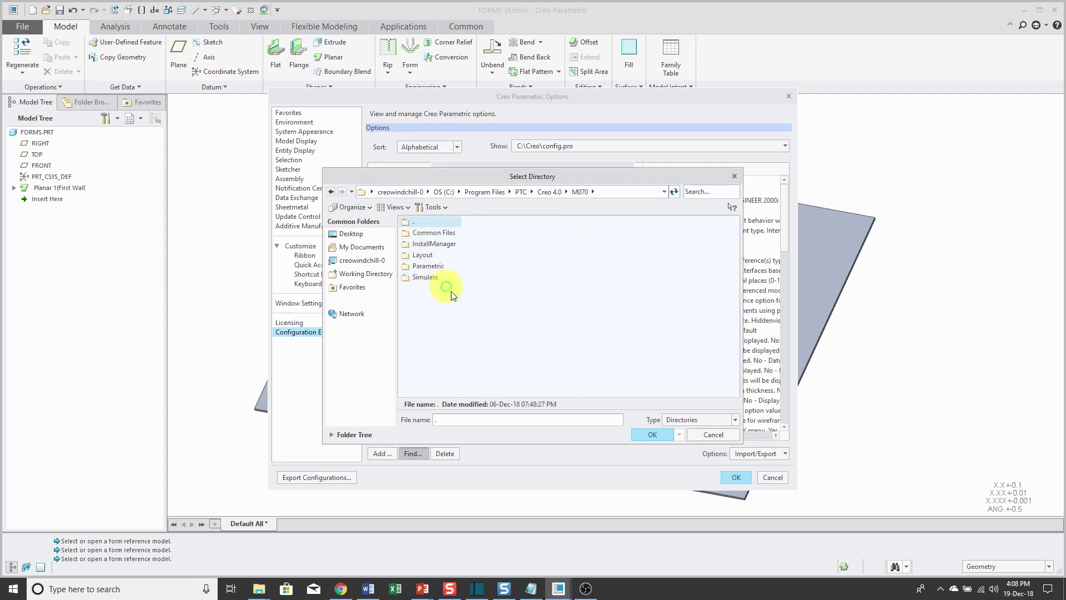
{"action": "double_click", "coordinate": [444, 235]}
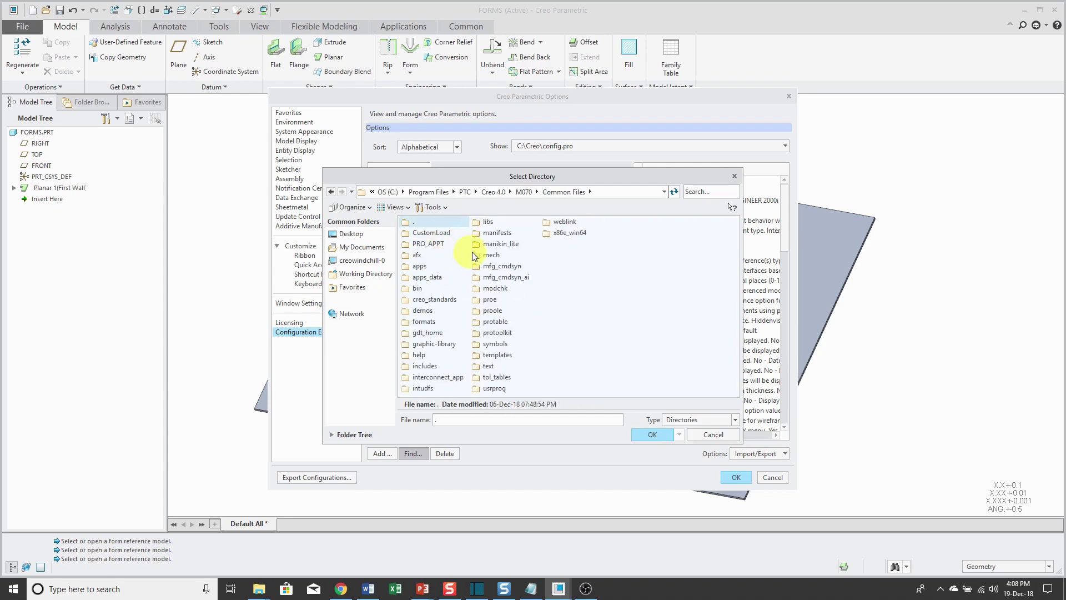
{"action": "double_click", "coordinate": [491, 365]}
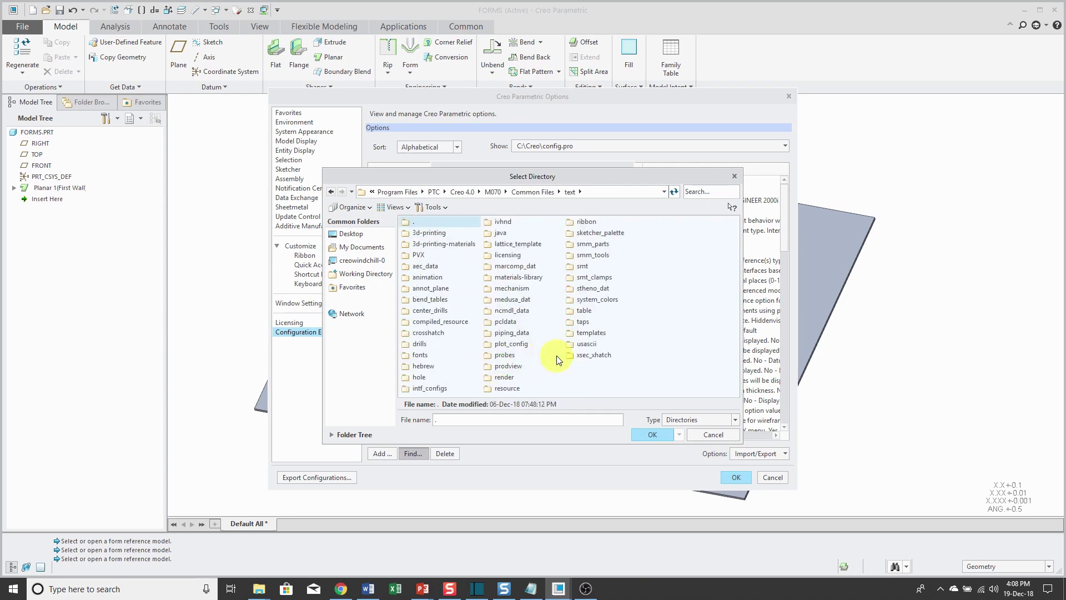
{"action": "double_click", "coordinate": [584, 266]}
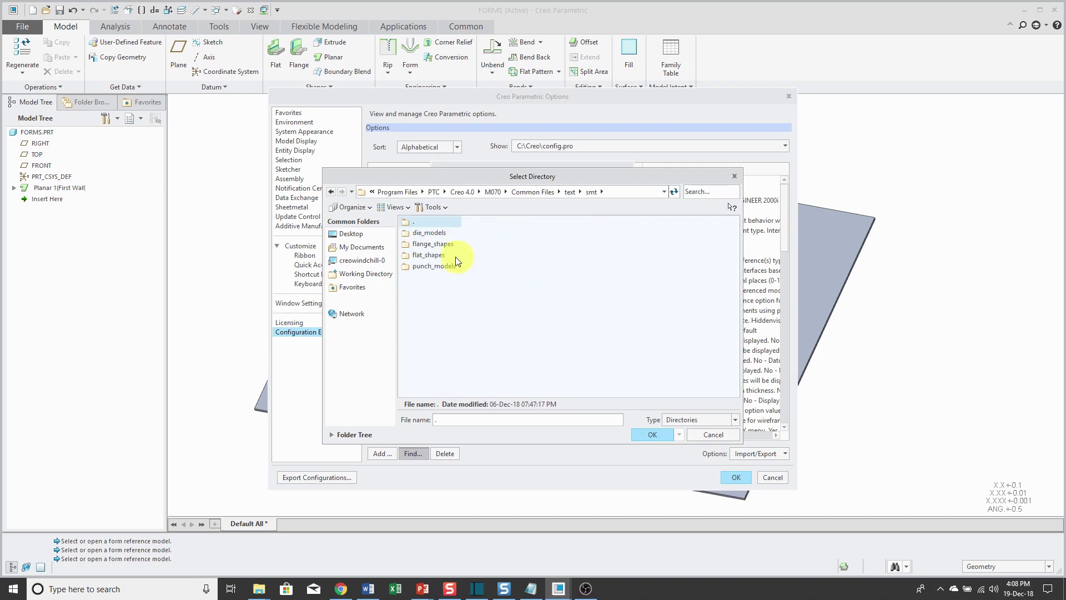
{"action": "left_click", "coordinate": [440, 267]}
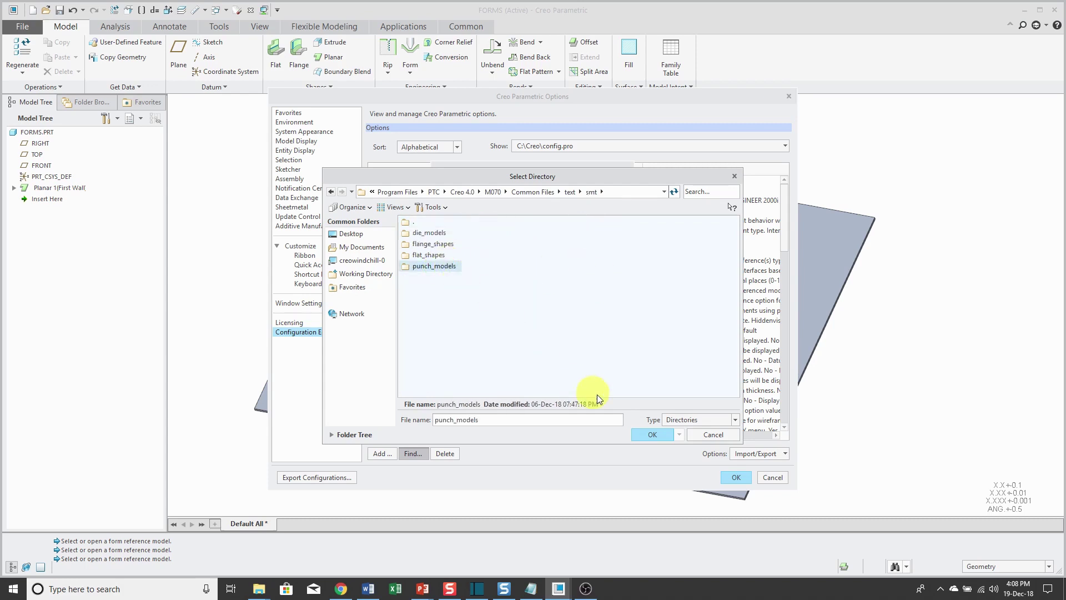
Apply the punch_models_directory value and close Options, keeping it for this session only.
{"action": "left_click", "coordinate": [646, 433]}
{"action": "left_click", "coordinate": [554, 404]}
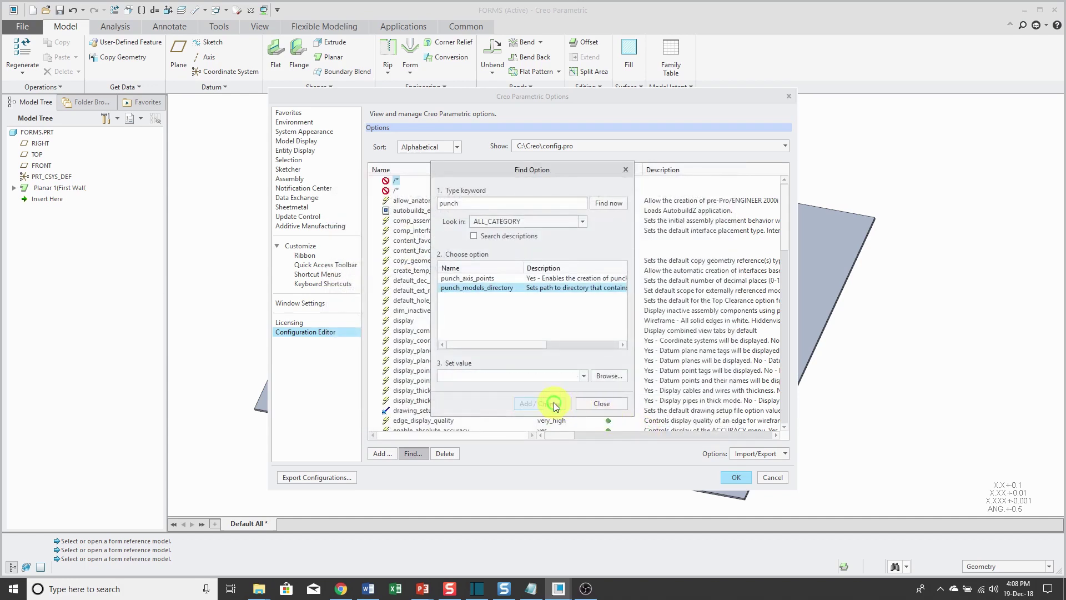
{"action": "left_click", "coordinate": [602, 404]}
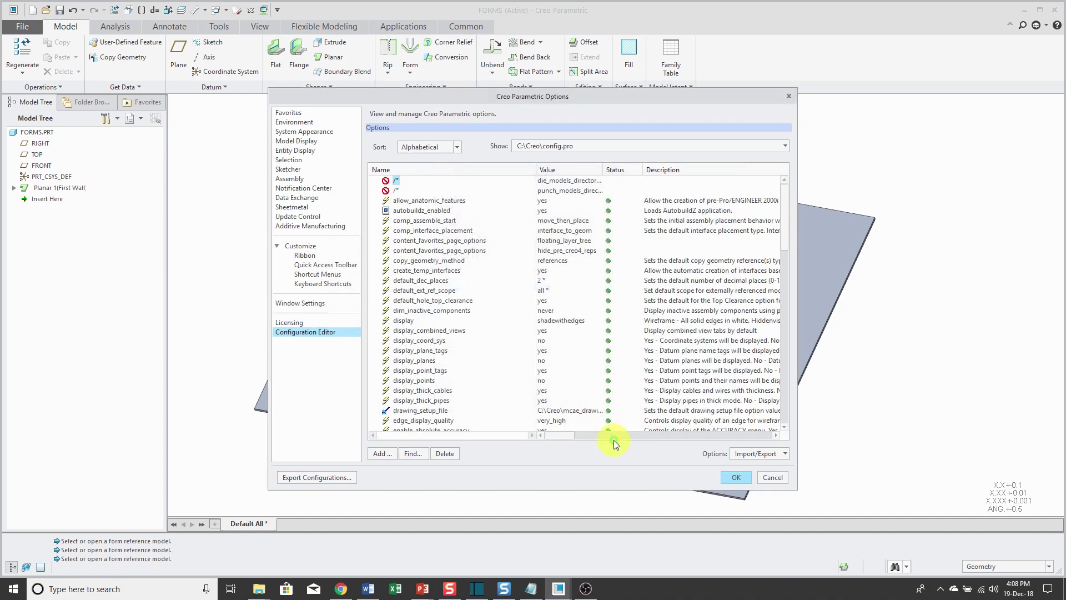
{"action": "left_click", "coordinate": [736, 478]}
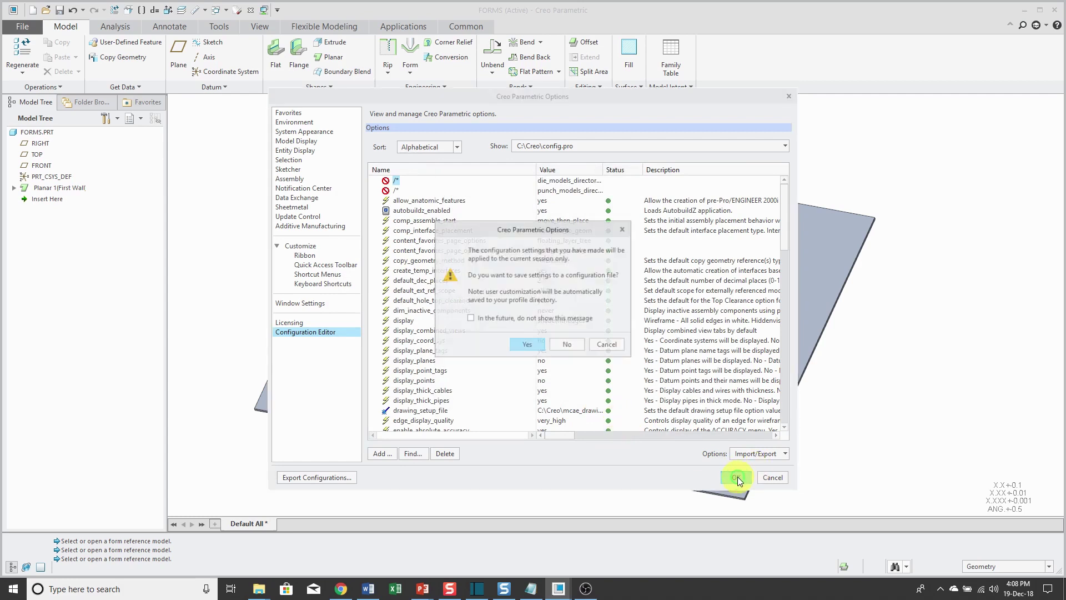
{"action": "left_click", "coordinate": [571, 345]}
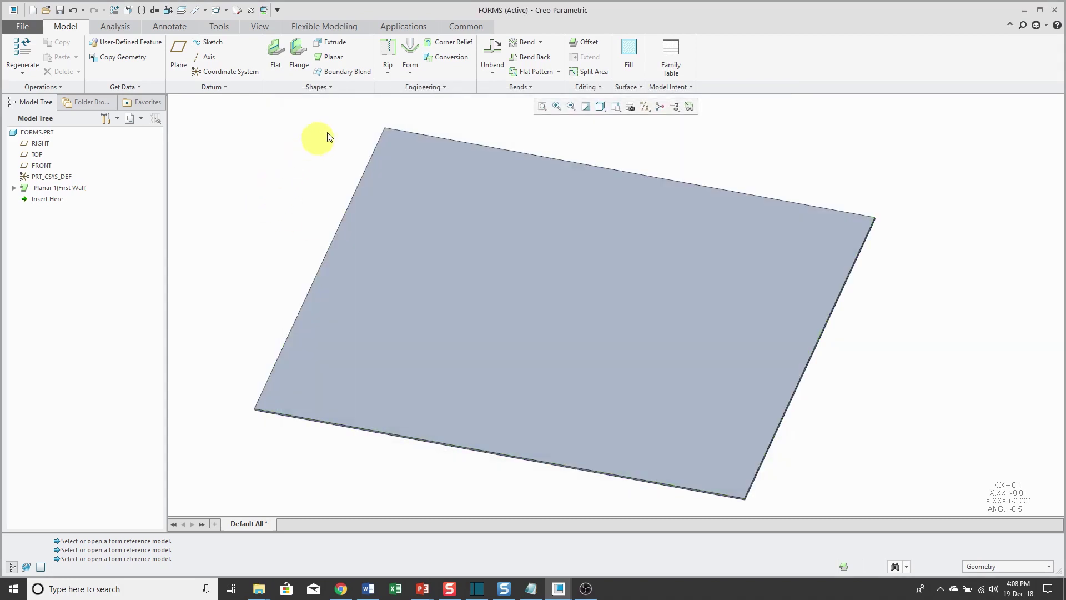
Start a new Punch Form and browse to the Punch Form Library folder.
{"action": "left_click", "coordinate": [412, 74]}
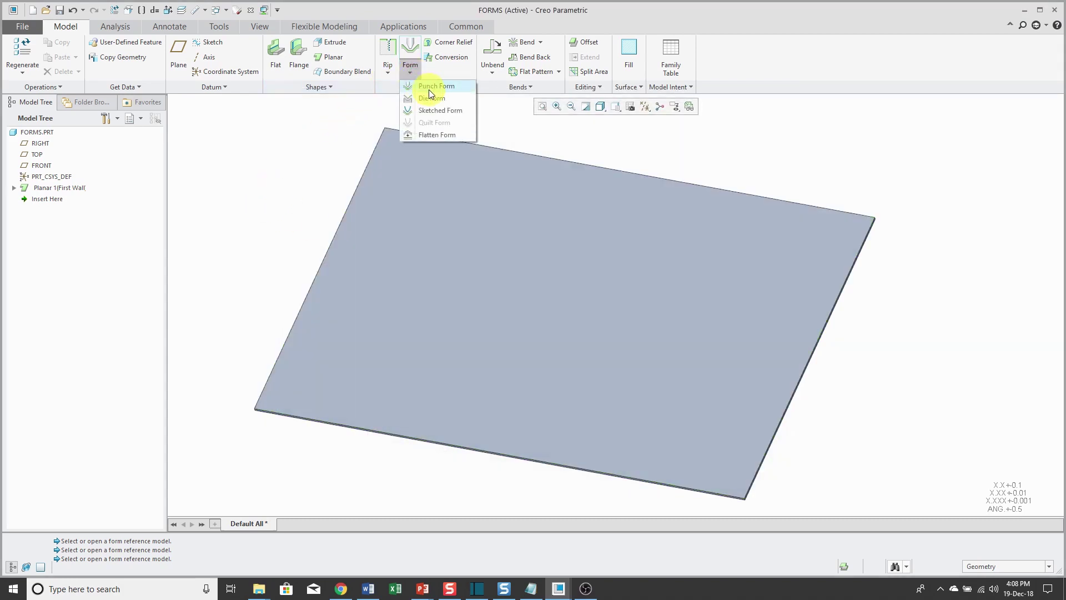
{"action": "left_click", "coordinate": [431, 84]}
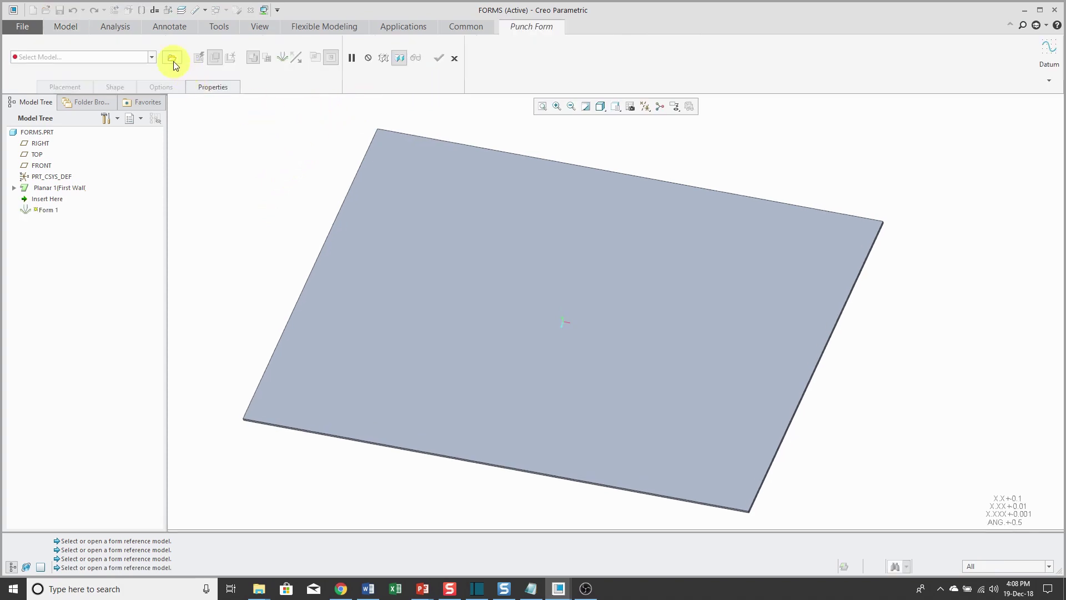
{"action": "left_click", "coordinate": [172, 59]}
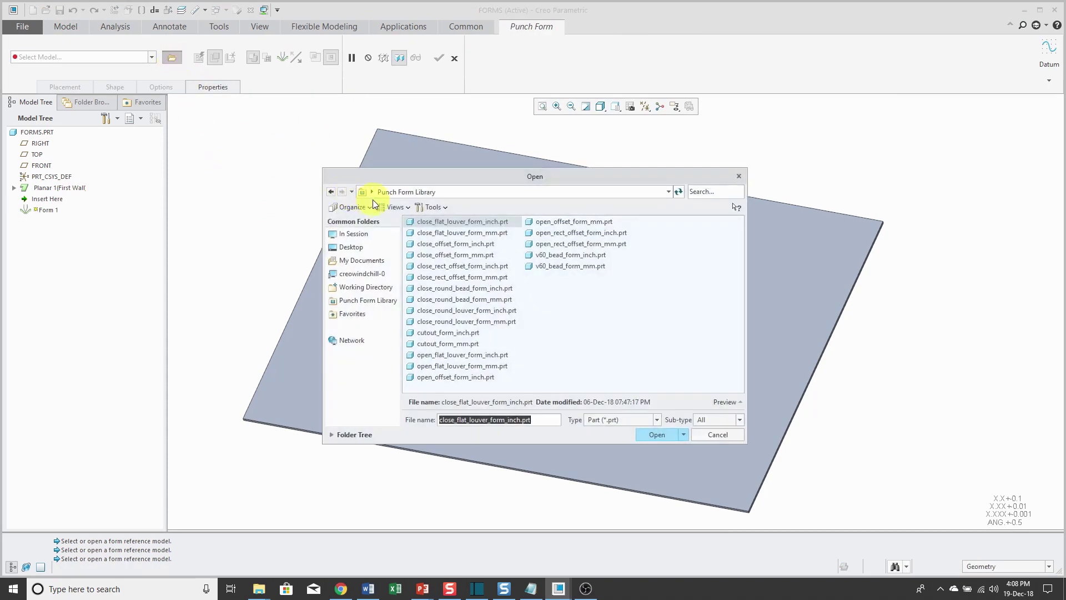
{"action": "left_click", "coordinate": [351, 301]}
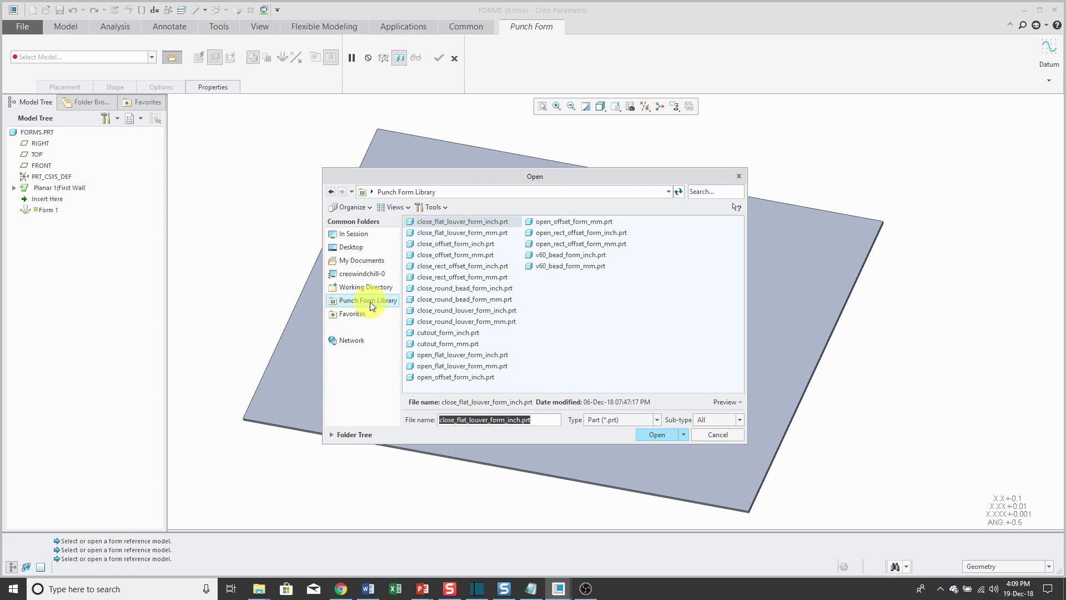
Preview the closed round and open flat louver inch forms, then select close_flat_louver_form_inch.prt.
{"action": "left_click", "coordinate": [448, 311]}
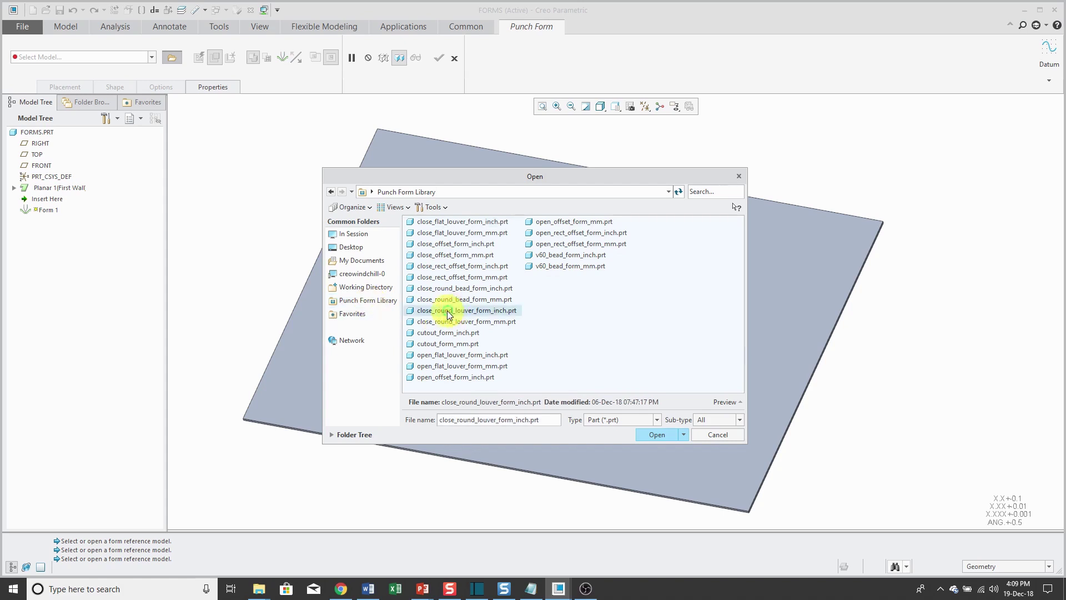
{"action": "left_click", "coordinate": [728, 402]}
{"action": "middle_click_drag", "start_coordinate": [578, 357], "coordinate": [550, 371]}
{"action": "scroll", "coordinate": [548, 367], "scroll_direction": "down", "scroll_amount": 2}
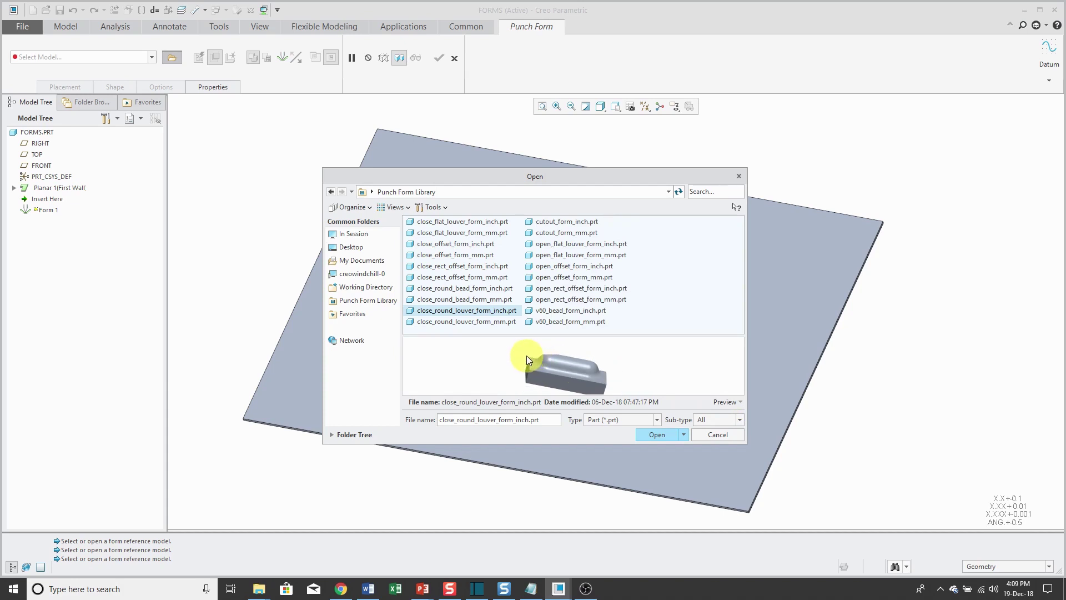
{"action": "left_click", "coordinate": [563, 245]}
{"action": "mouse_move", "coordinate": [576, 358]}
{"action": "middle_mouse_down"}
{"action": "mouse_move", "coordinate": [571, 411]}
{"action": "mouse_move", "coordinate": [571, 376]}
{"action": "middle_mouse_up"}
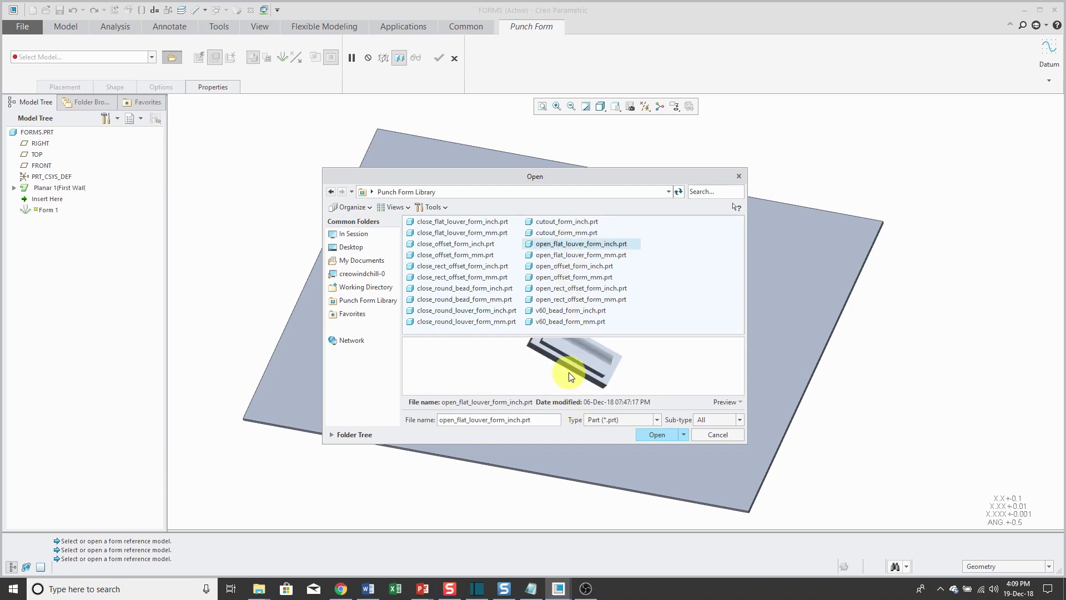
{"action": "left_click", "coordinate": [484, 225]}
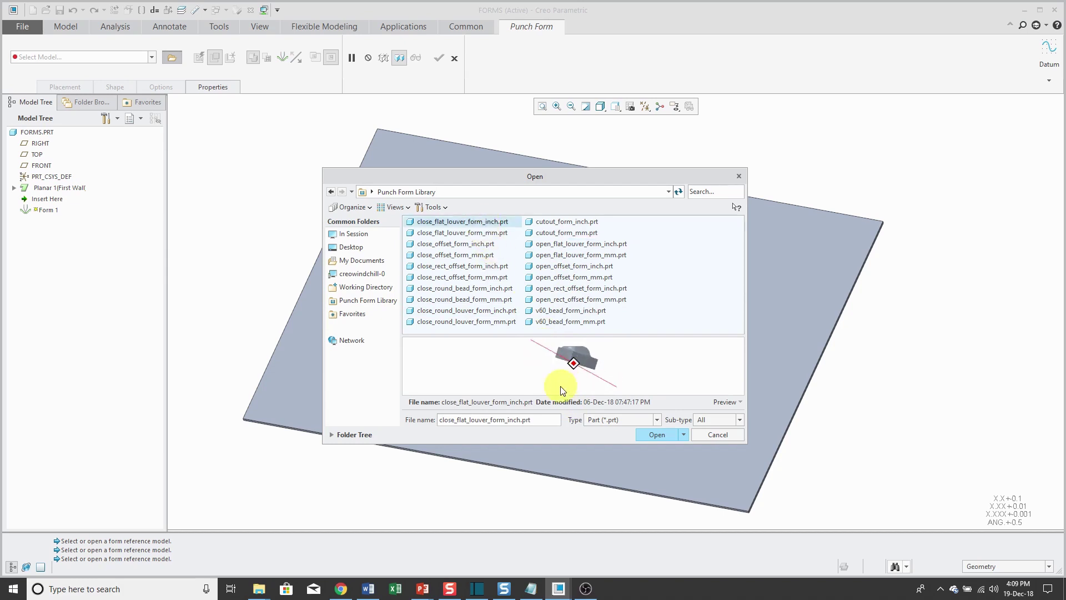
{"action": "scroll", "coordinate": [568, 359], "scroll_direction": "up", "scroll_amount": 5}
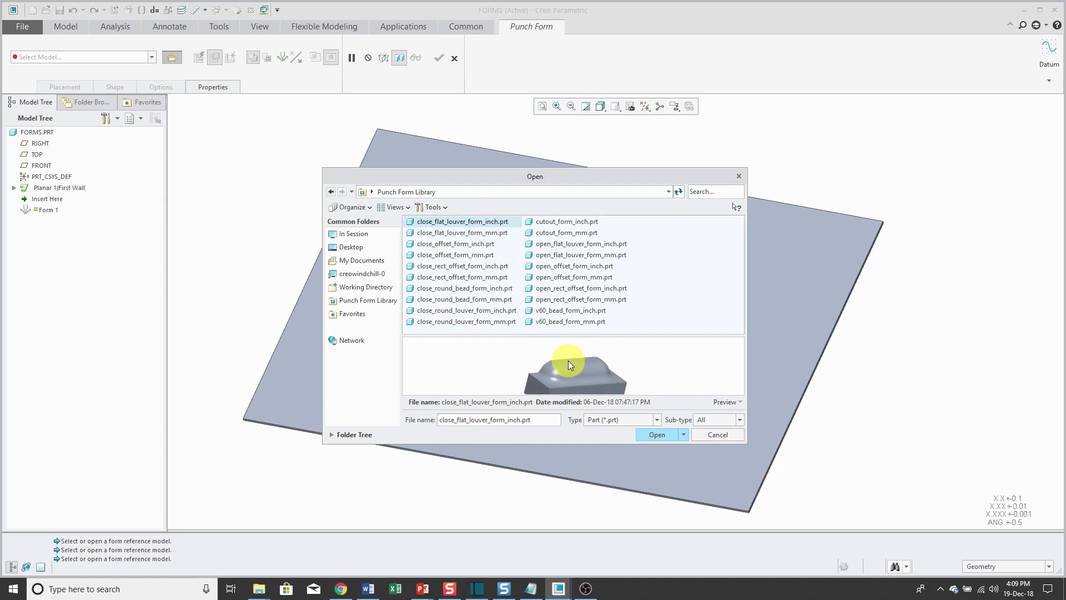
Open CLOSE_FLAT_LOUVER_FORM_INCH and place it on the plate's top surface (Surf:F5).
{"action": "left_click", "coordinate": [655, 434]}
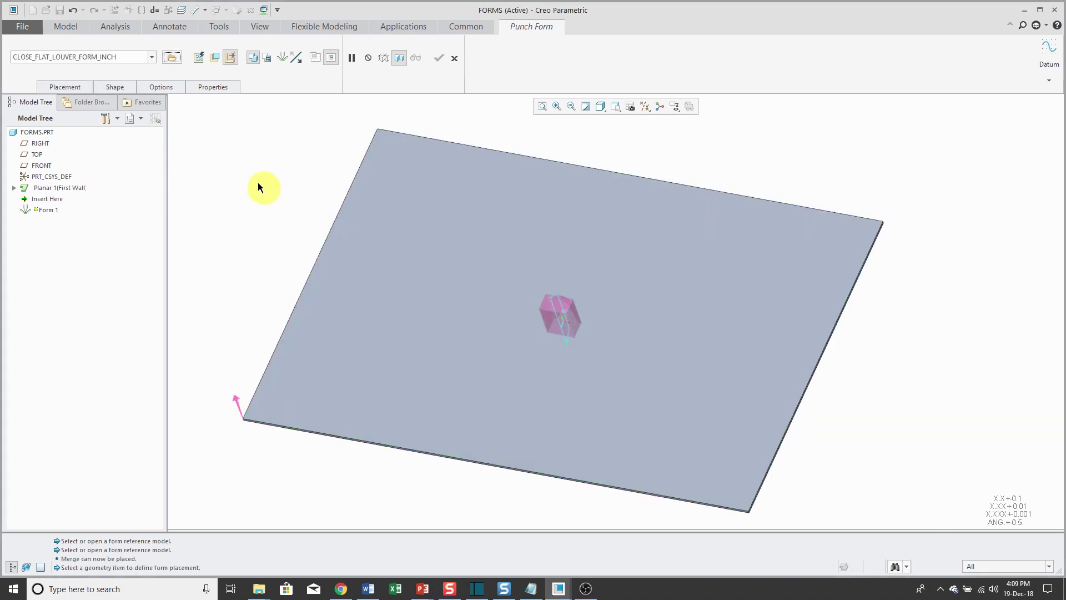
{"action": "left_click", "coordinate": [231, 58]}
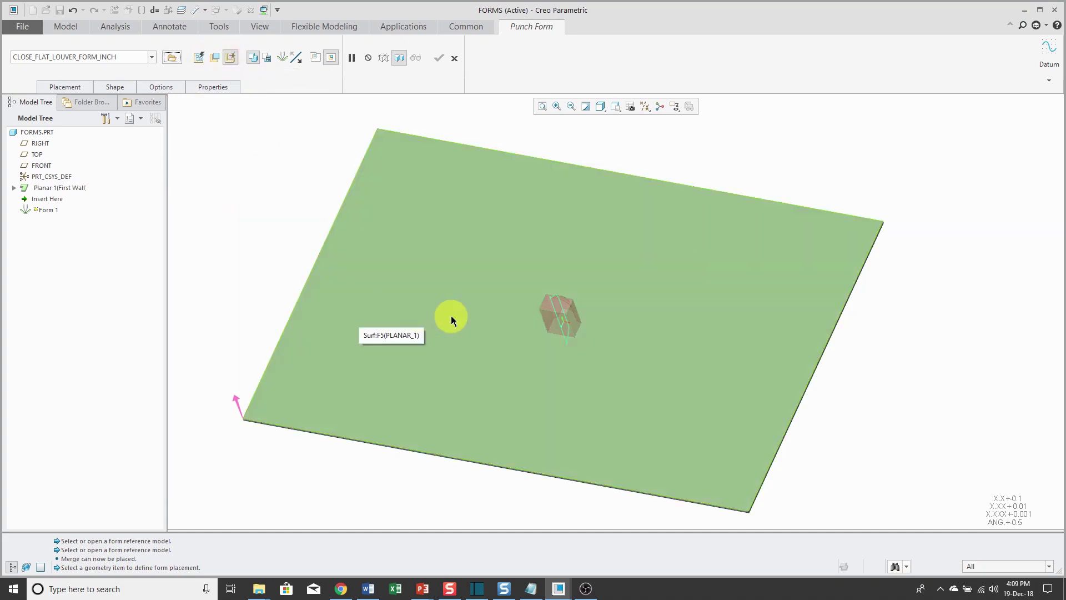
{"action": "left_click", "coordinate": [451, 318]}
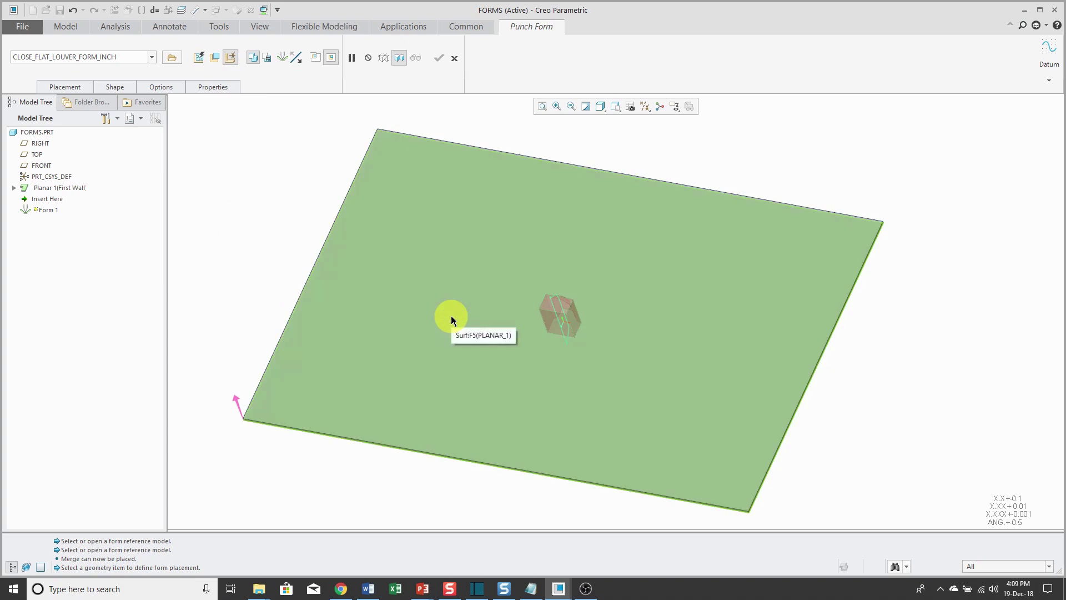
{"action": "left_click", "coordinate": [450, 316]}
{"action": "mouse_move", "coordinate": [544, 305]}
{"action": "middle_mouse_down"}
{"action": "mouse_move", "coordinate": [552, 291]}
{"action": "mouse_move", "coordinate": [571, 294]}
{"action": "mouse_move", "coordinate": [538, 295]}
{"action": "mouse_move", "coordinate": [552, 305]}
{"action": "middle_mouse_up"}
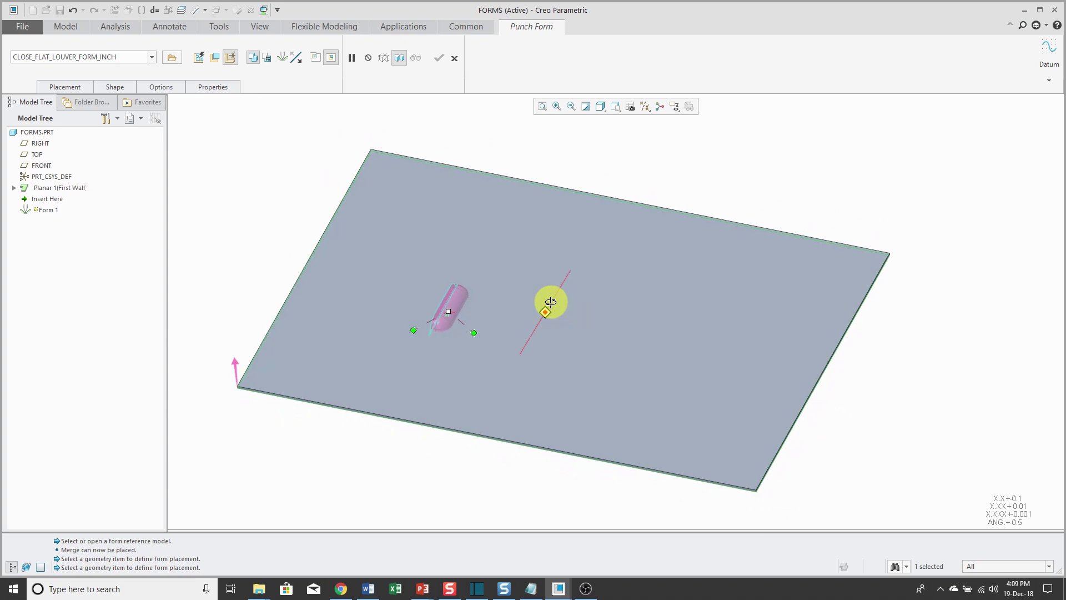
Add the plate's front and right edges as the louver's offset references.
{"action": "left_click", "coordinate": [66, 87]}
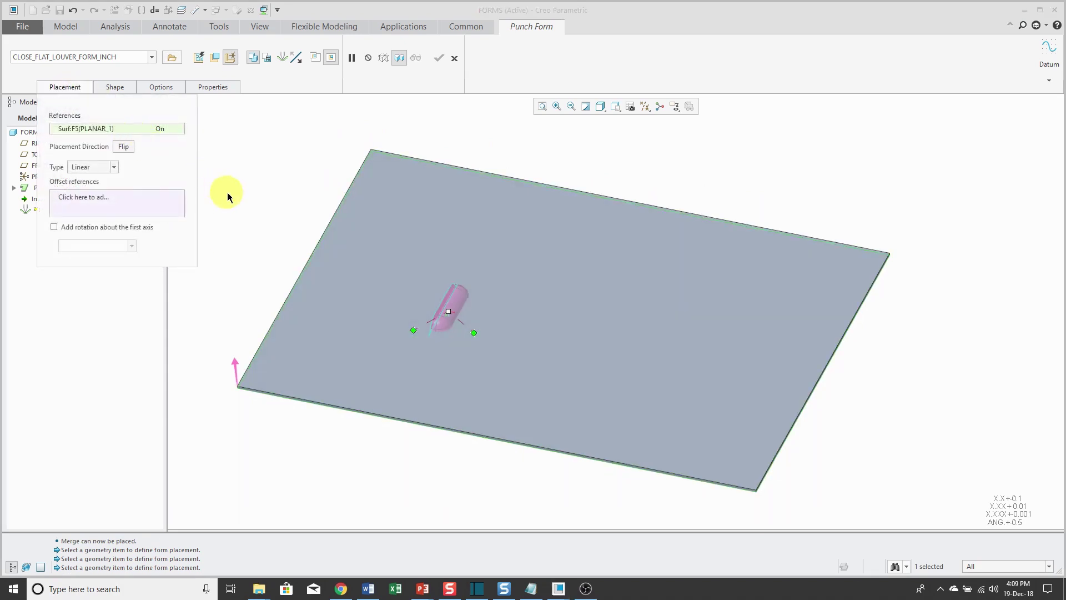
{"action": "left_click", "coordinate": [99, 198]}
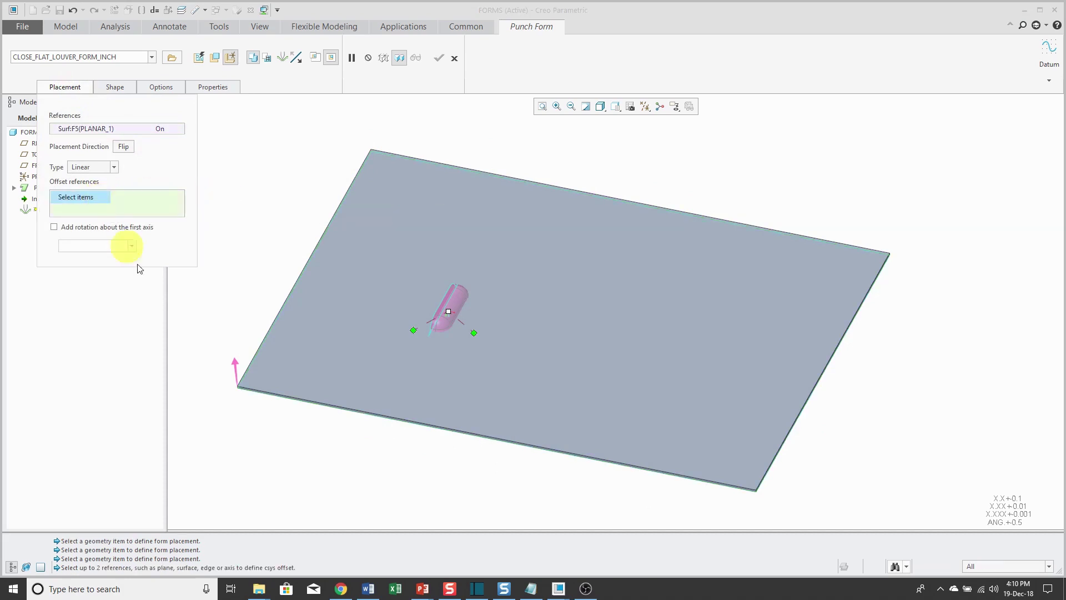
{"action": "scroll", "coordinate": [328, 414], "scroll_direction": "down", "scroll_amount": 5}
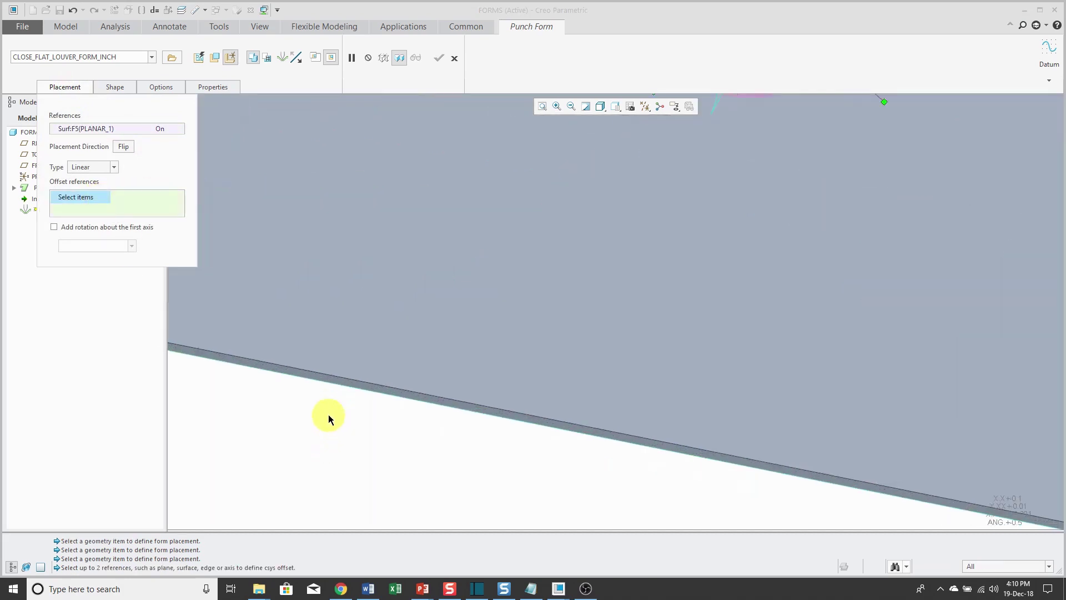
{"action": "left_click", "coordinate": [388, 347]}
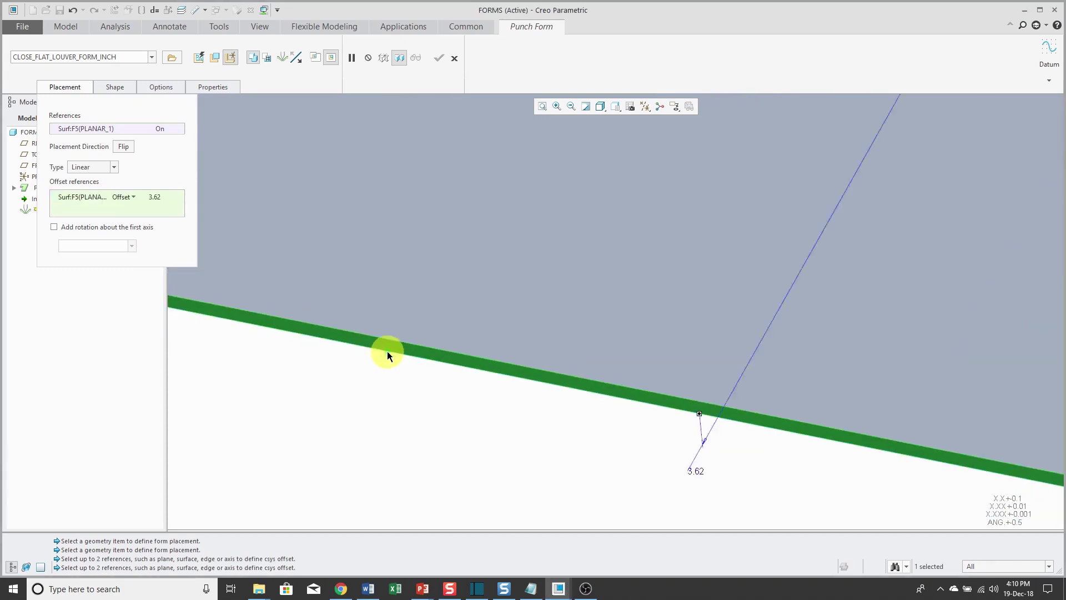
{"action": "scroll", "coordinate": [388, 349], "scroll_direction": "up", "scroll_amount": 5}
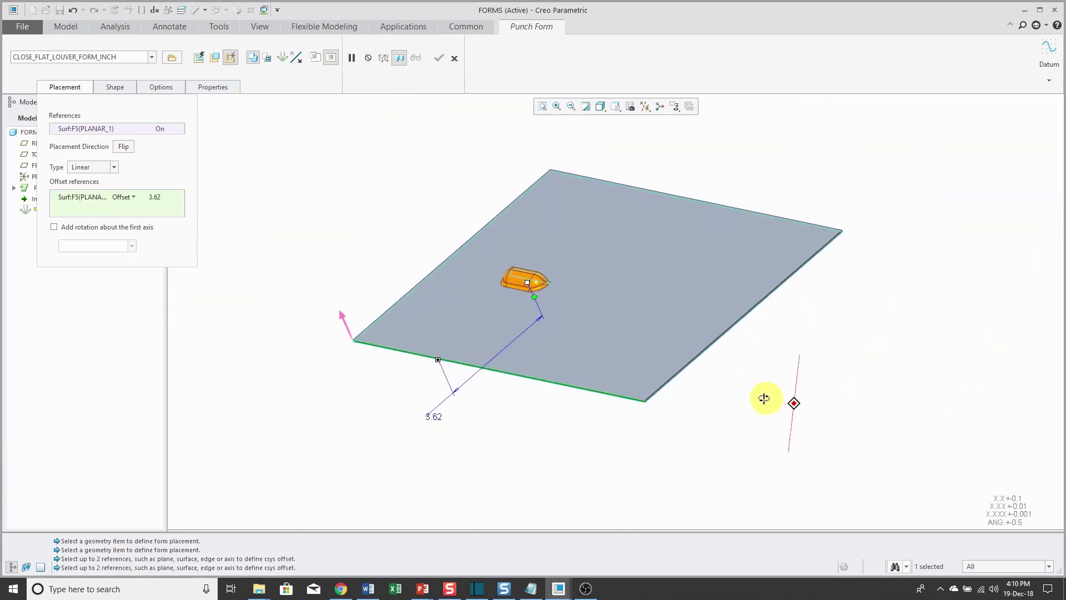
{"action": "scroll", "coordinate": [706, 378], "scroll_direction": "down", "scroll_amount": 5}
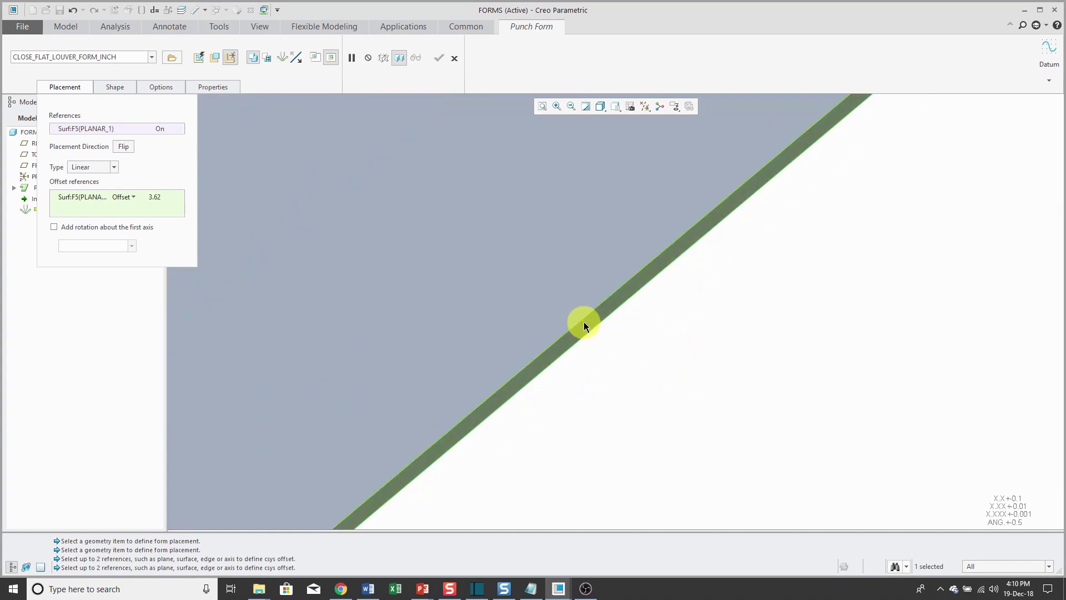
{"action": "left_click", "coordinate": [588, 324]}
{"action": "scroll", "coordinate": [642, 344], "scroll_direction": "up", "scroll_amount": 5}
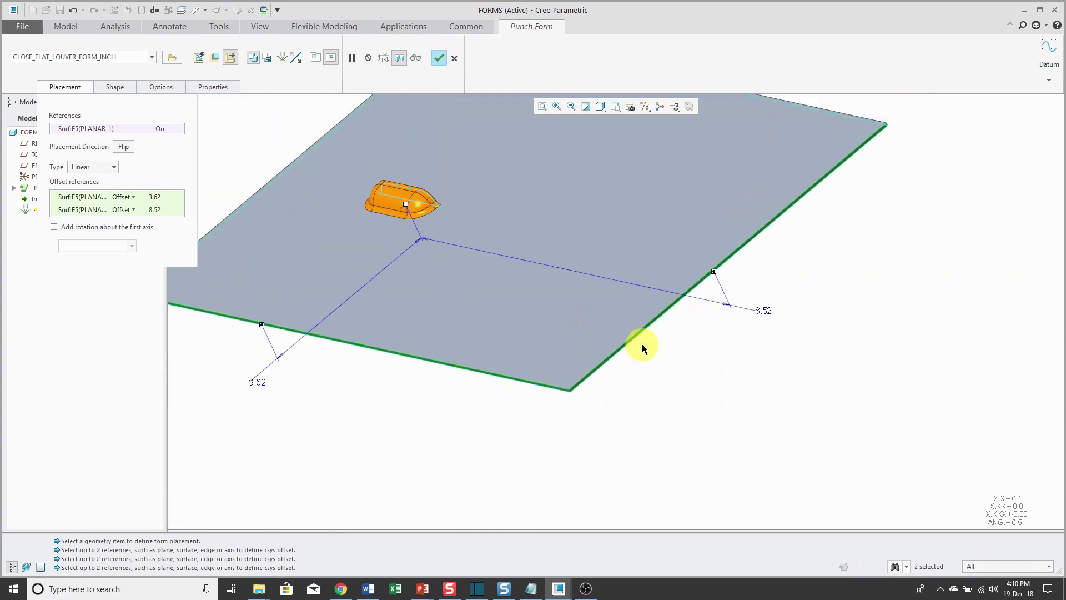
{"action": "mouse_move", "coordinate": [642, 344]}
{"action": "middle_mouse_down"}
{"action": "mouse_move", "coordinate": [666, 352]}
{"action": "mouse_move", "coordinate": [664, 432]}
{"action": "middle_mouse_up"}
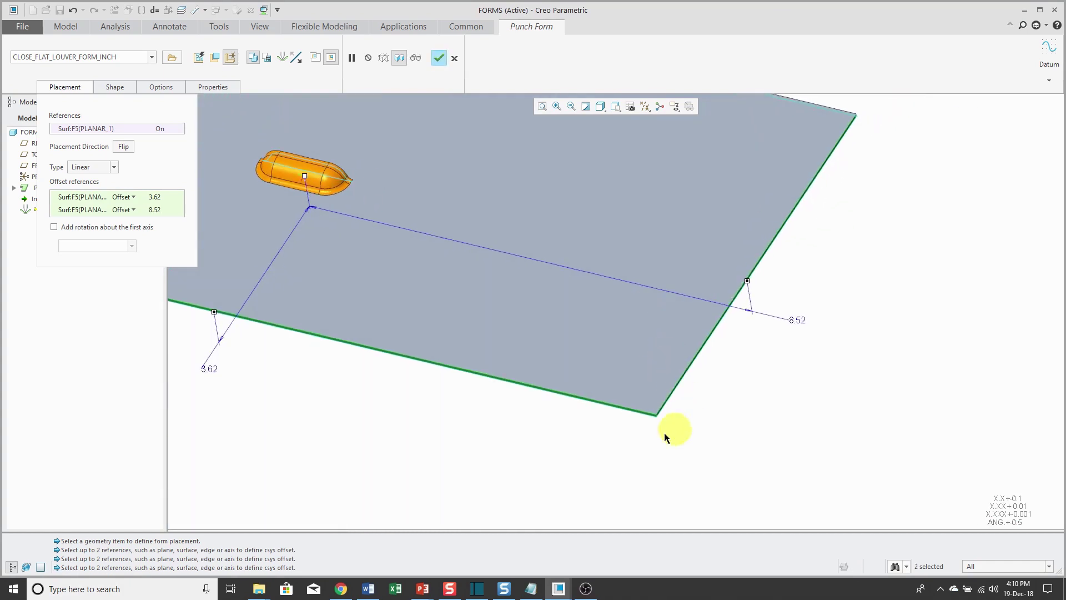
Change both offset distances (3.62 and 8.52) to 2.00.
{"action": "double_click", "coordinate": [211, 367]}
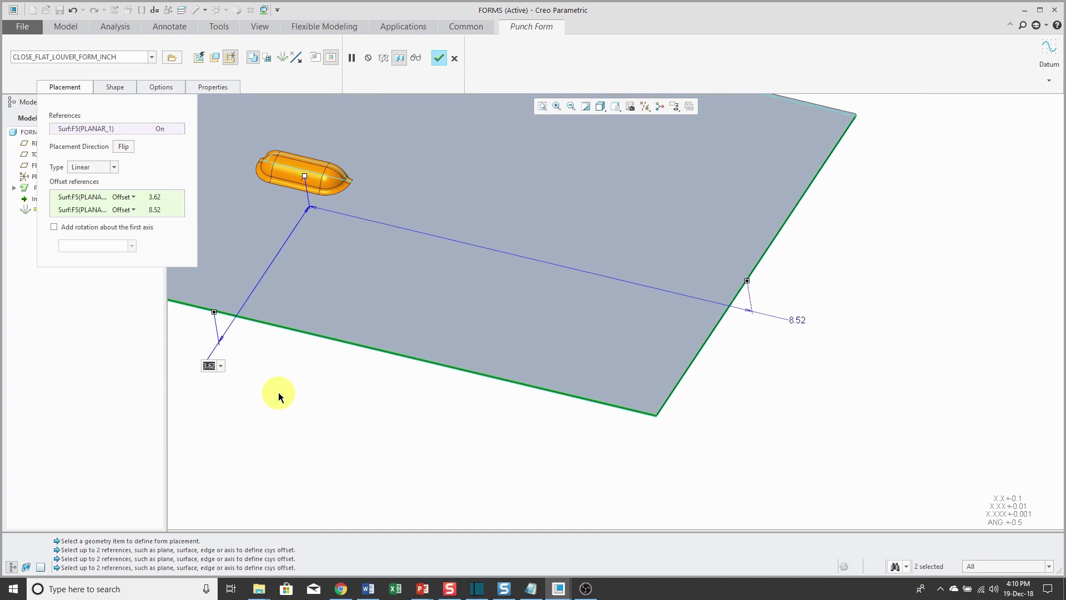
{"action": "type", "text": "2"}
{"action": "key", "text": "Return"}
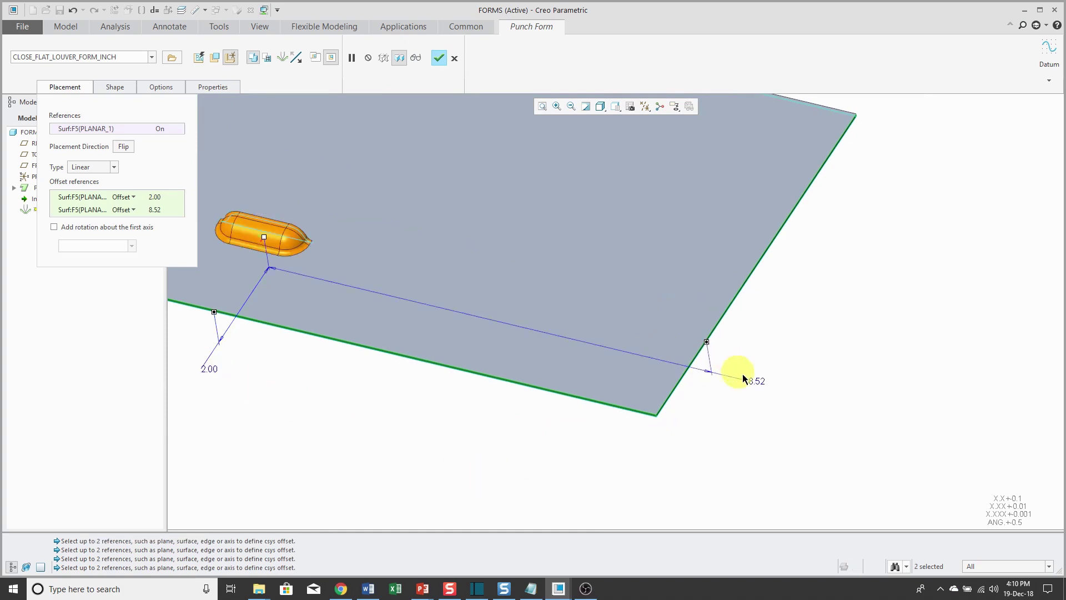
{"action": "double_click", "coordinate": [758, 382]}
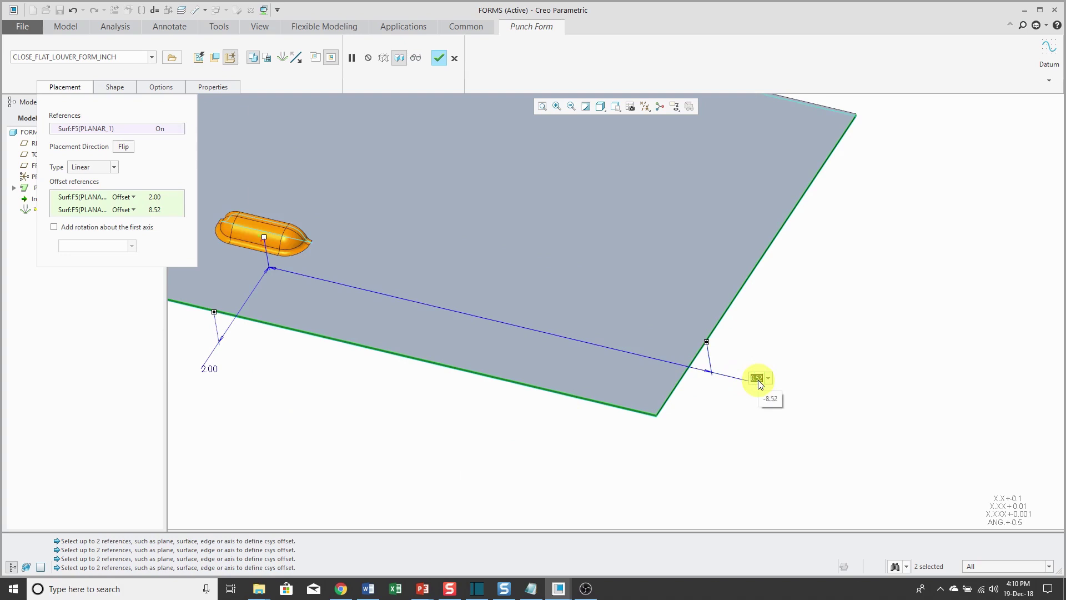
{"action": "type", "text": "2"}
{"action": "key", "text": "Return"}
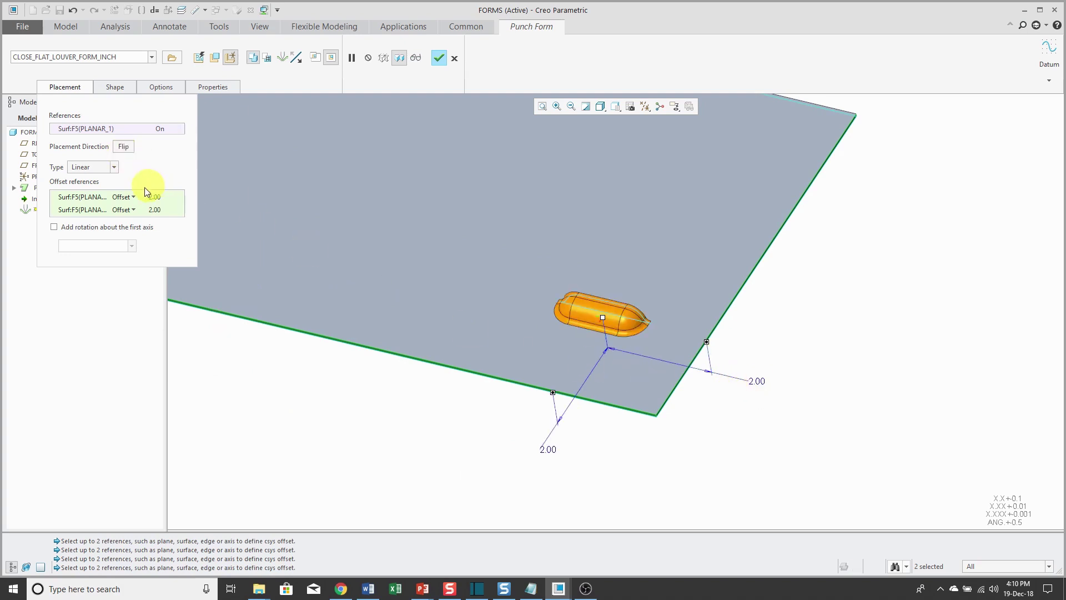
Rotate the louver form 90.0° about its first axis.
{"action": "left_click", "coordinate": [88, 228]}
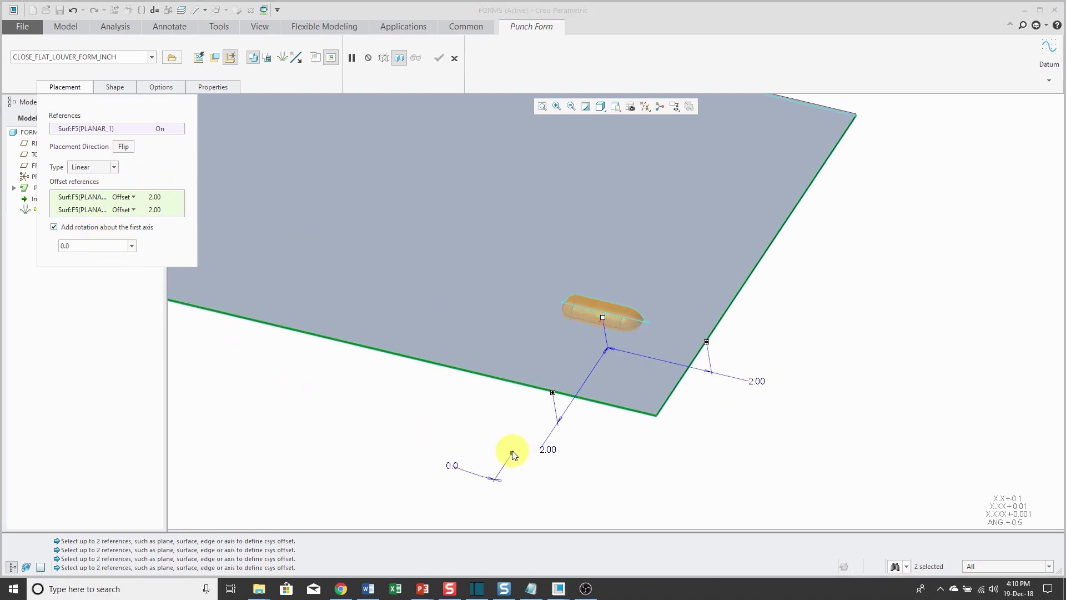
{"action": "left_click_drag", "start_coordinate": [513, 454], "coordinate": [544, 456]}
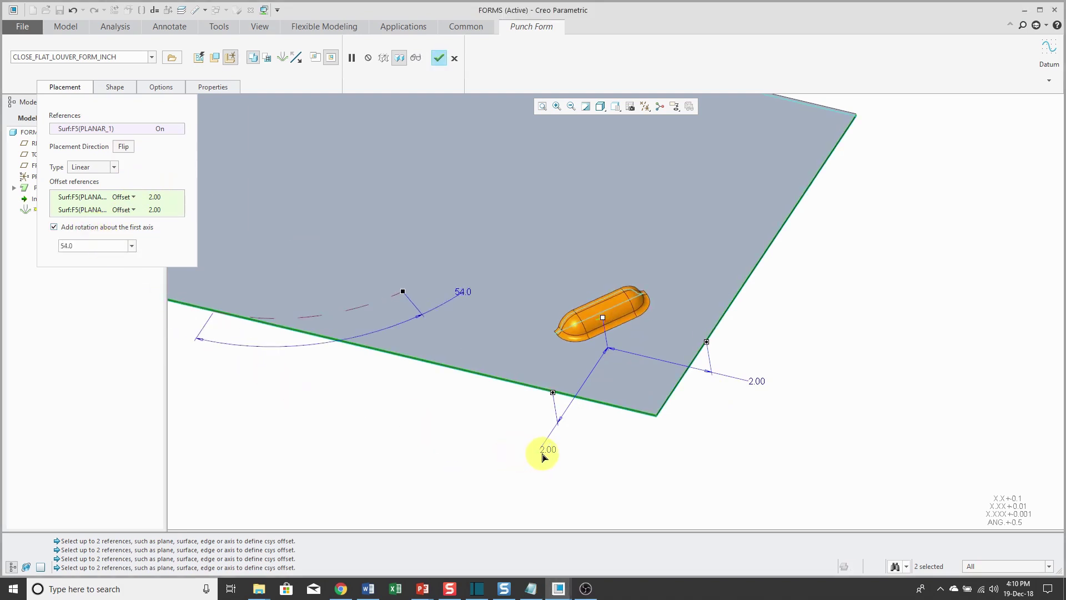
{"action": "double_click", "coordinate": [463, 292]}
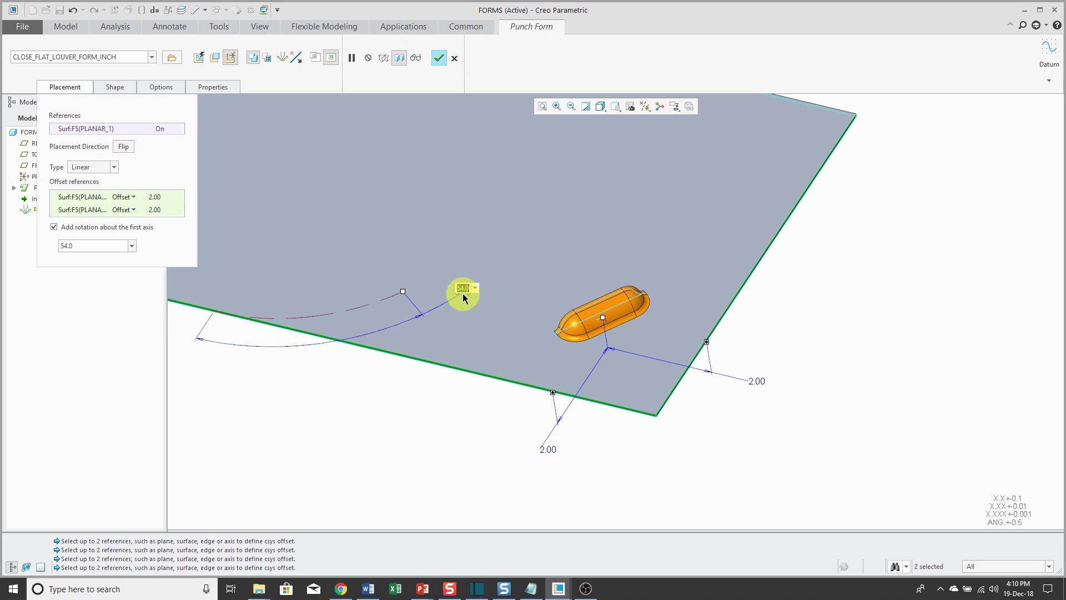
{"action": "type", "text": "90"}
{"action": "key", "text": "Return"}
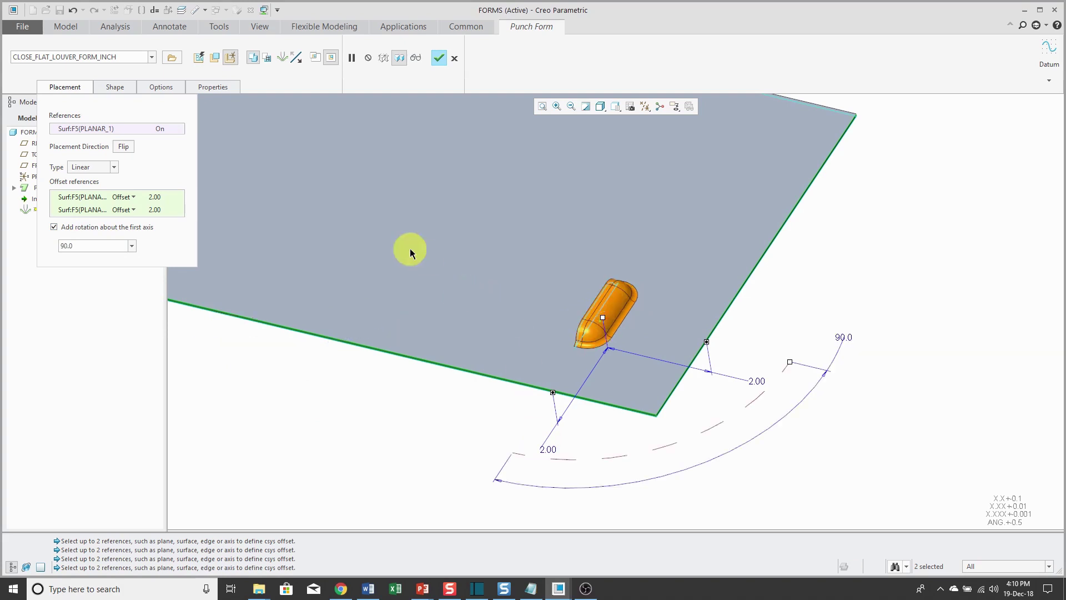
{"action": "left_click", "coordinate": [113, 88]}
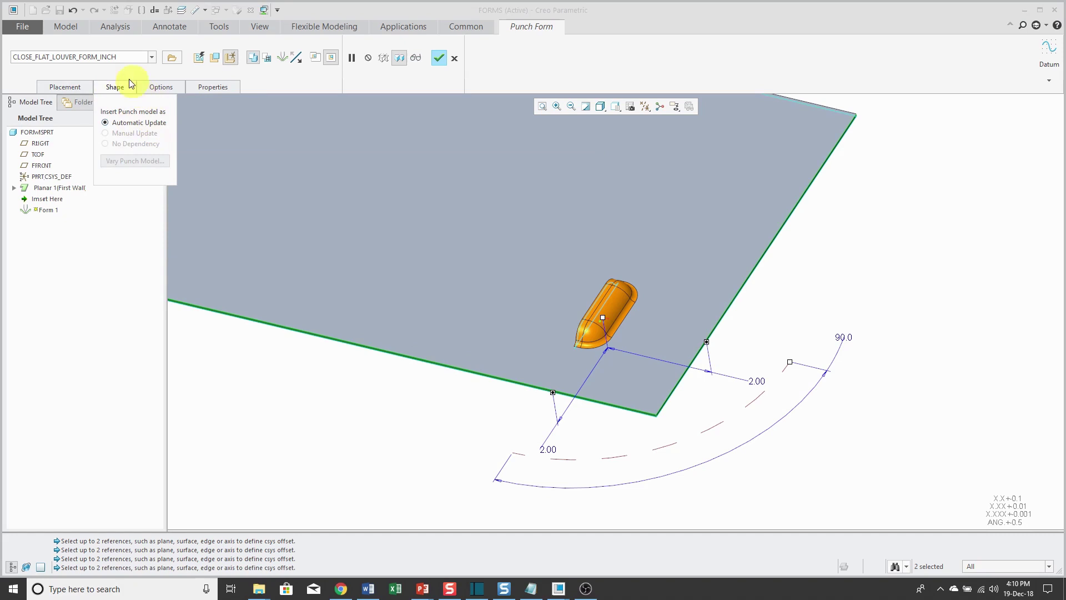
Review the punch form's Options tab, then view Properties showing the name FORM_1.
{"action": "left_click", "coordinate": [159, 88]}
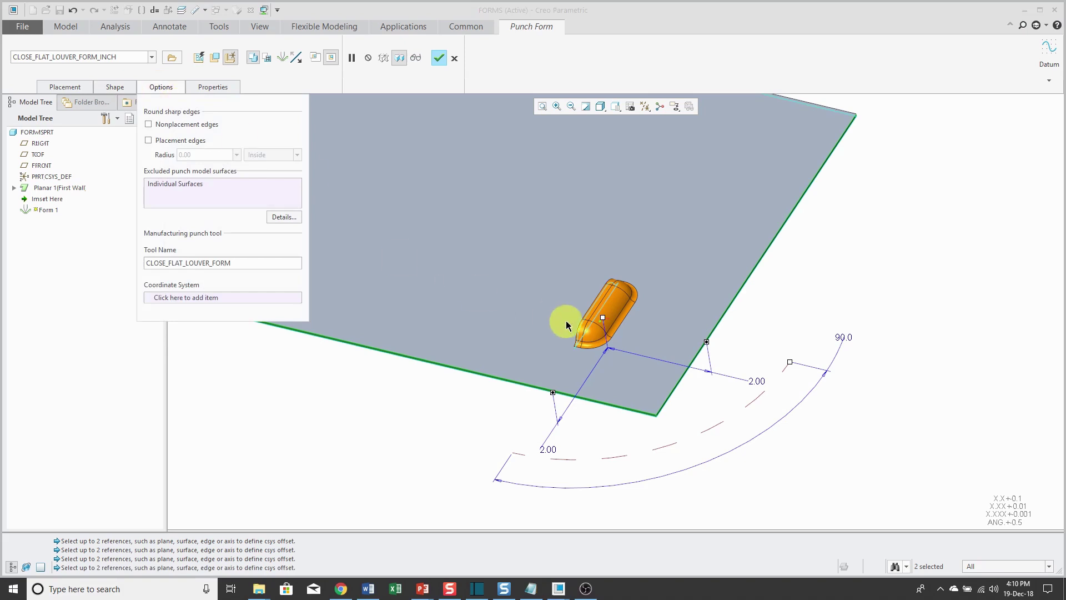
{"action": "middle_click_drag", "start_coordinate": [564, 319], "coordinate": [564, 290]}
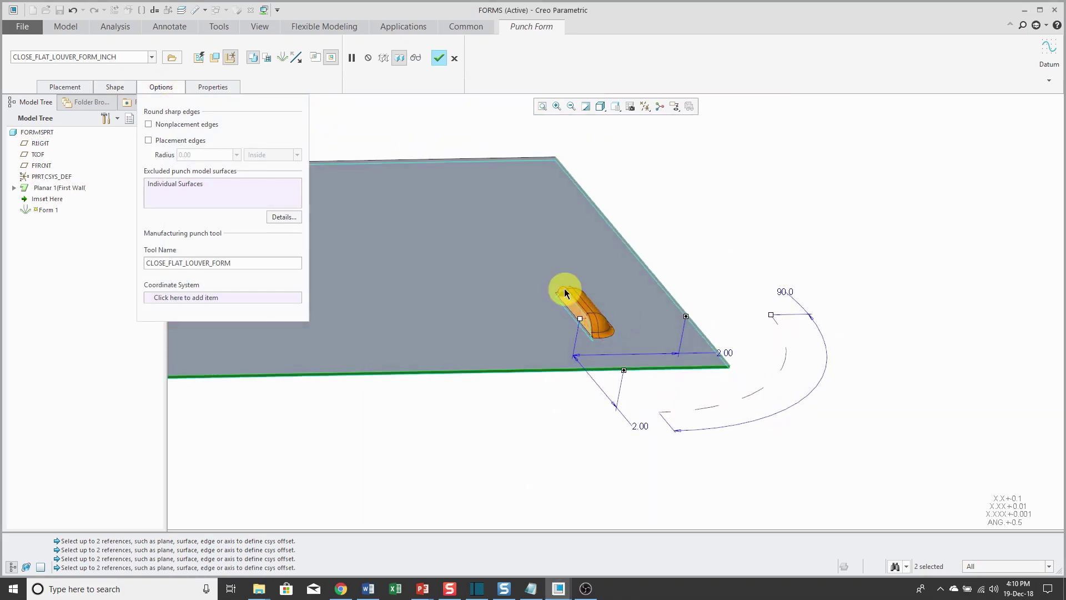
{"action": "scroll", "coordinate": [556, 292], "scroll_direction": "up", "scroll_amount": 3}
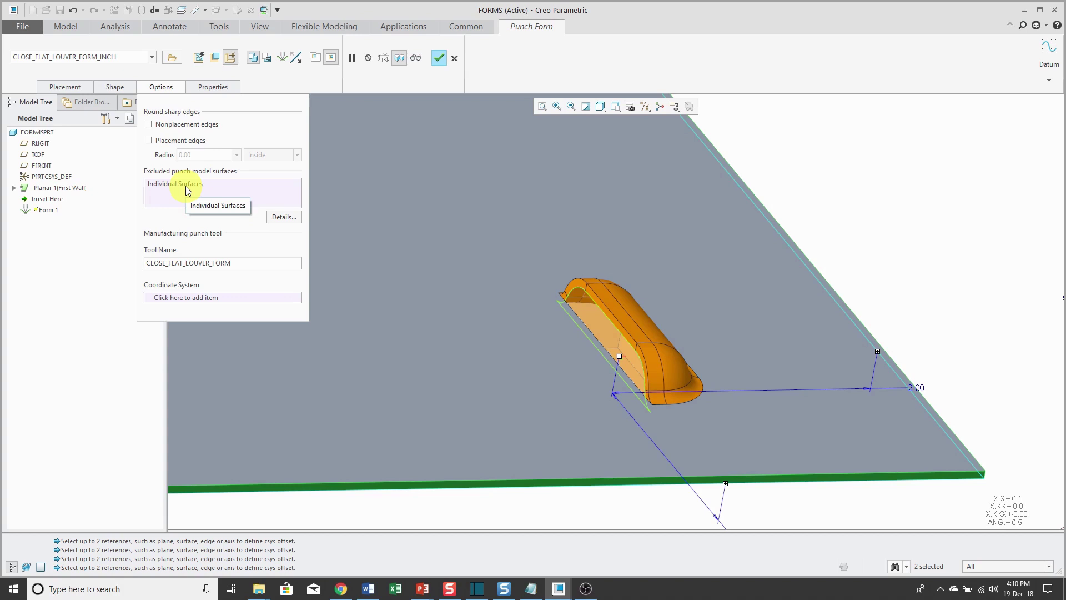
{"action": "left_click", "coordinate": [216, 89]}
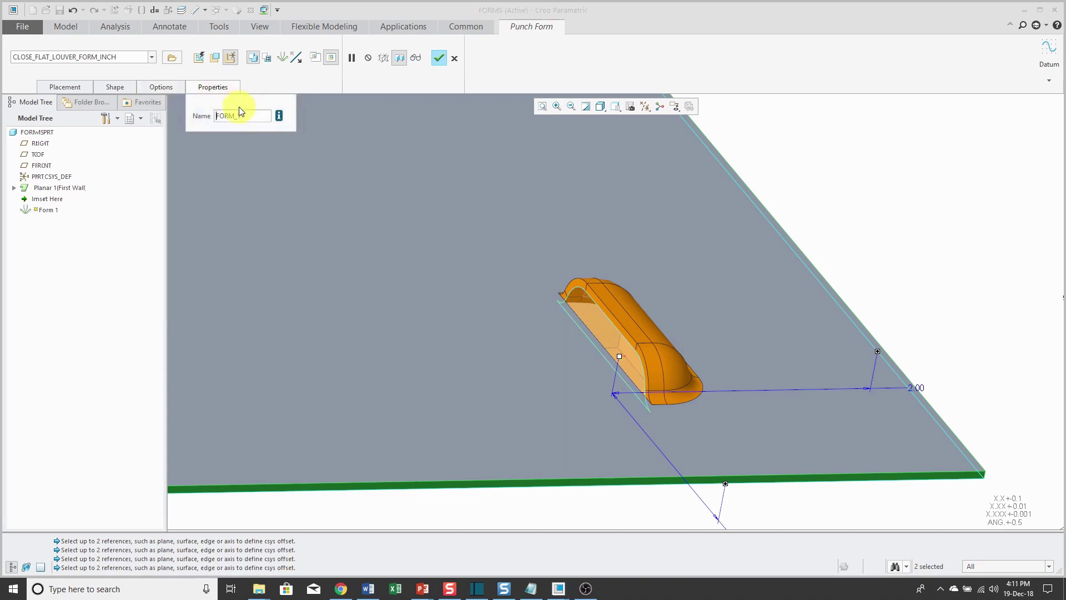
Complete the louver punch form so Form 1 cuts into the plate, then view the whole plate.
{"action": "left_click", "coordinate": [442, 59]}
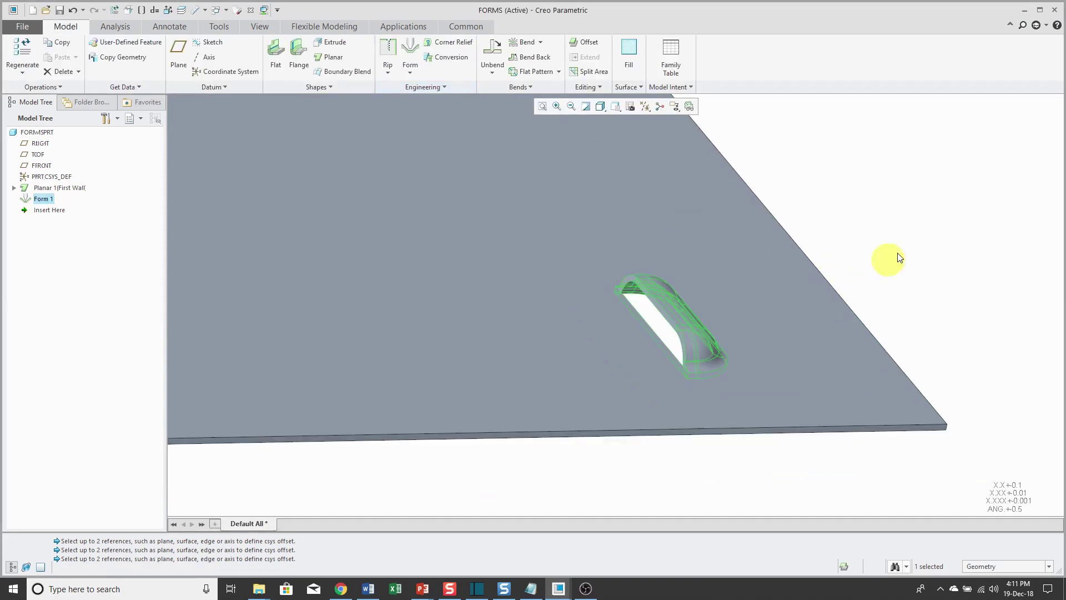
{"action": "left_click", "coordinate": [910, 238]}
{"action": "middle_click_drag", "start_coordinate": [911, 239], "coordinate": [892, 251]}
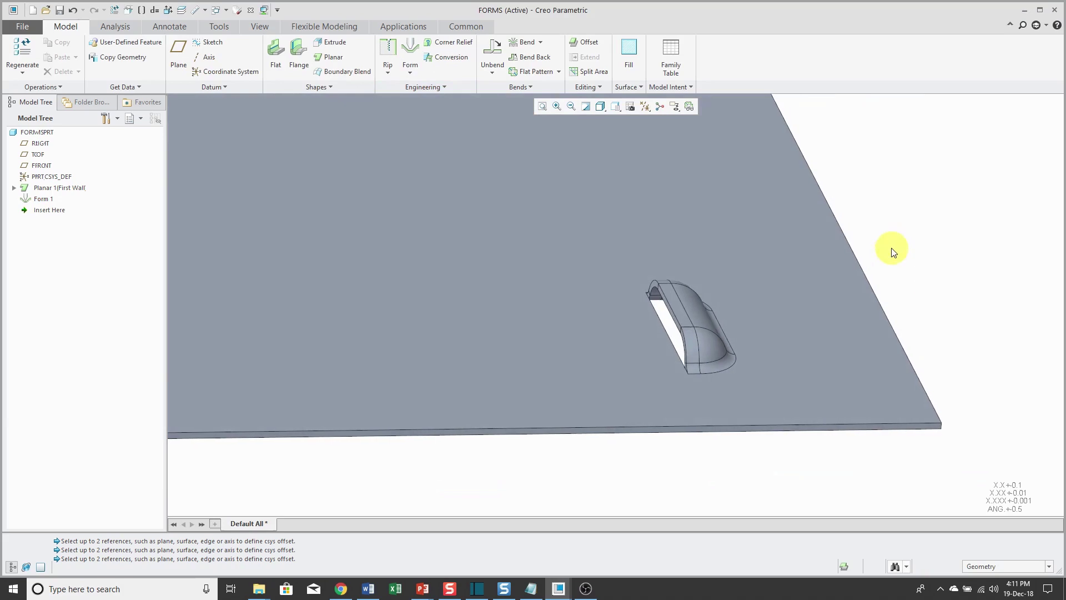
{"action": "scroll", "coordinate": [892, 252], "scroll_direction": "down", "scroll_amount": 4}
{"action": "scroll", "coordinate": [891, 264], "scroll_direction": "up", "scroll_amount": 2}
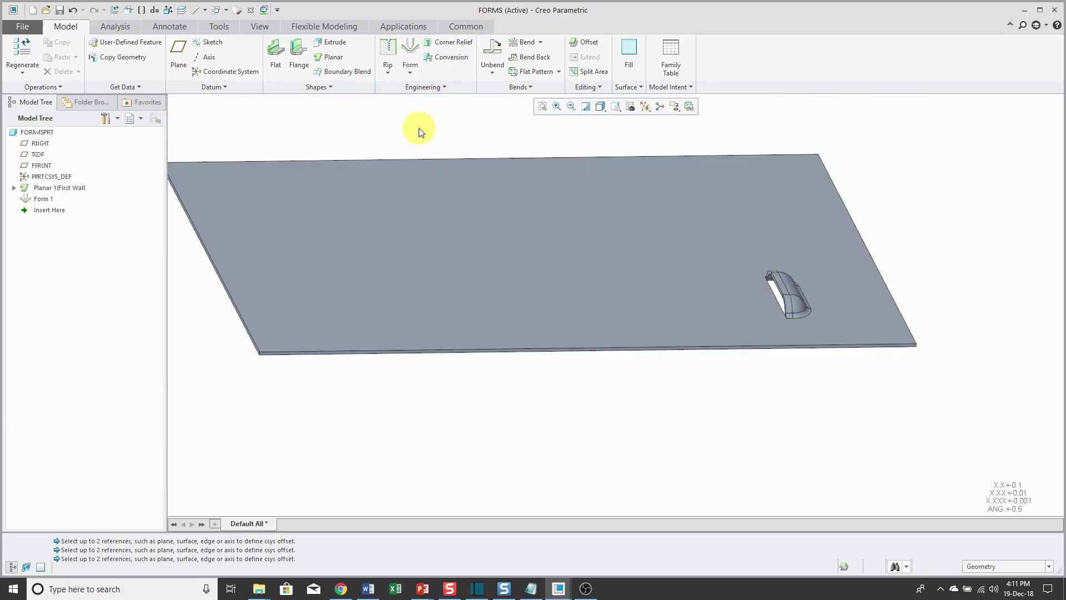
Start a new die form (Form 2) and close the model browser without choosing a die model.
{"action": "left_click", "coordinate": [409, 73]}
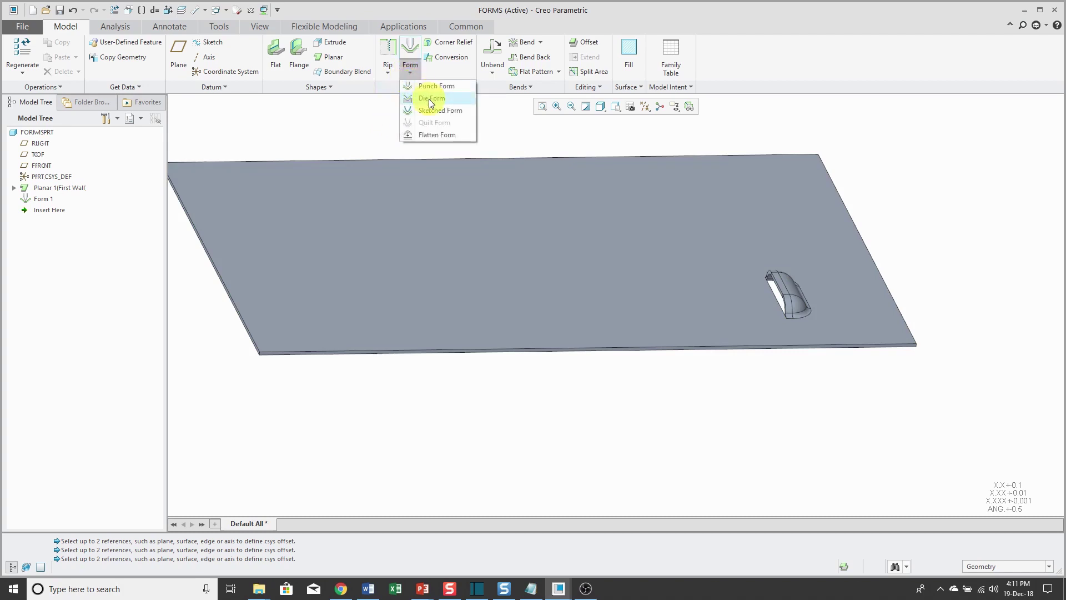
{"action": "left_click", "coordinate": [428, 99]}
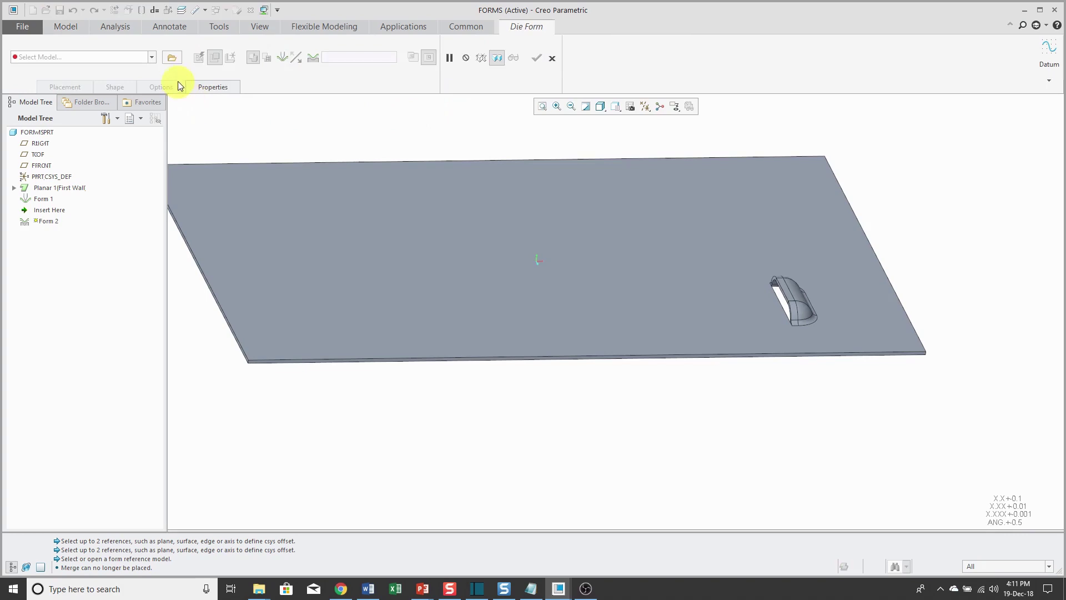
{"action": "left_click", "coordinate": [172, 58]}
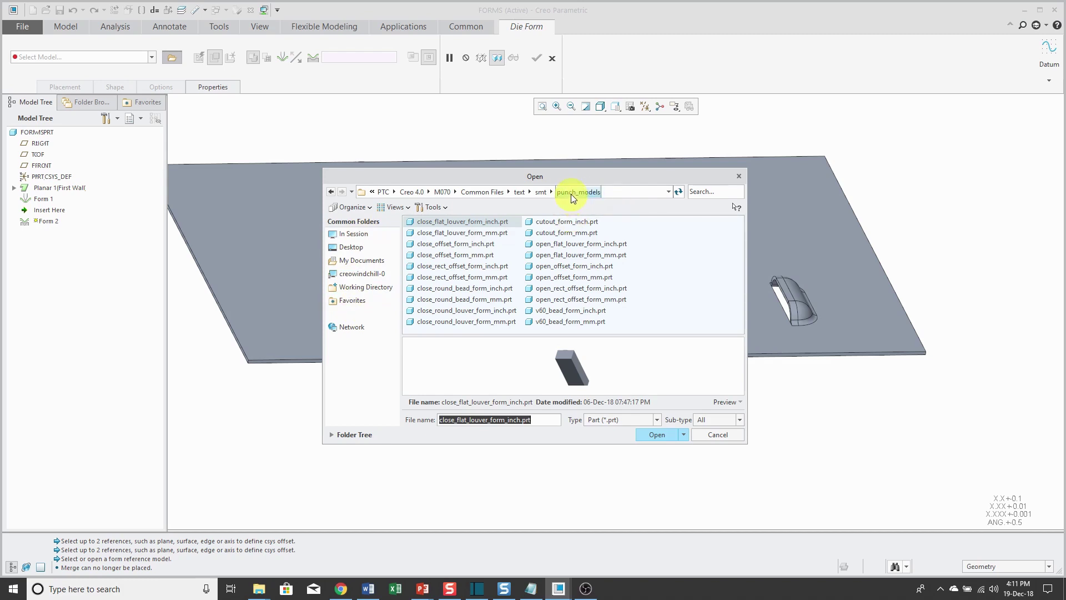
{"action": "left_click", "coordinate": [720, 436]}
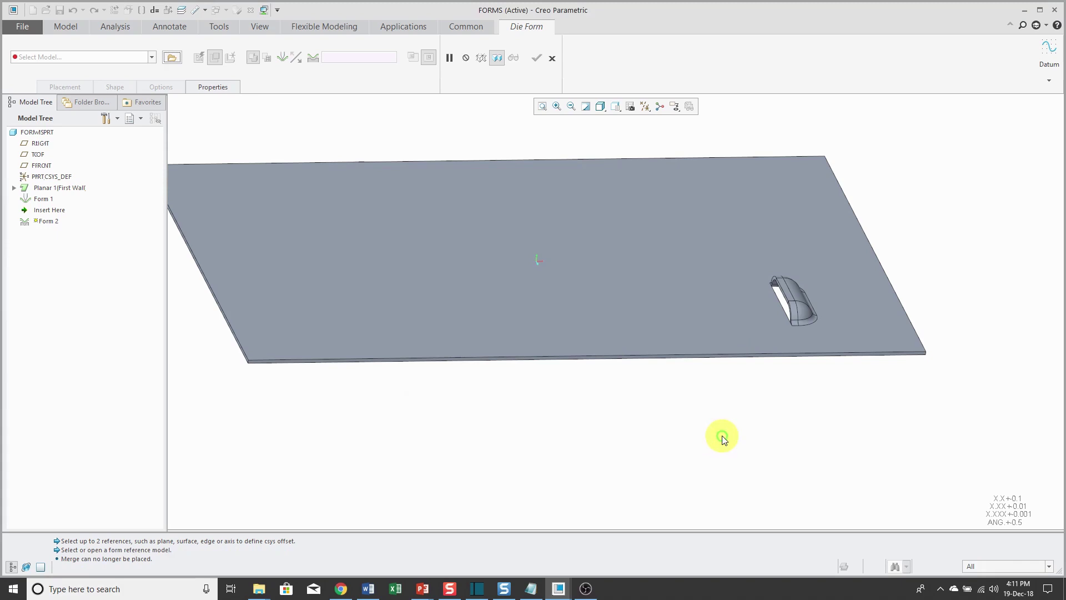
Cancel the unfinished die form and open the Configuration Editor in File > Options.
{"action": "left_click", "coordinate": [551, 58]}
{"action": "left_click", "coordinate": [23, 27]}
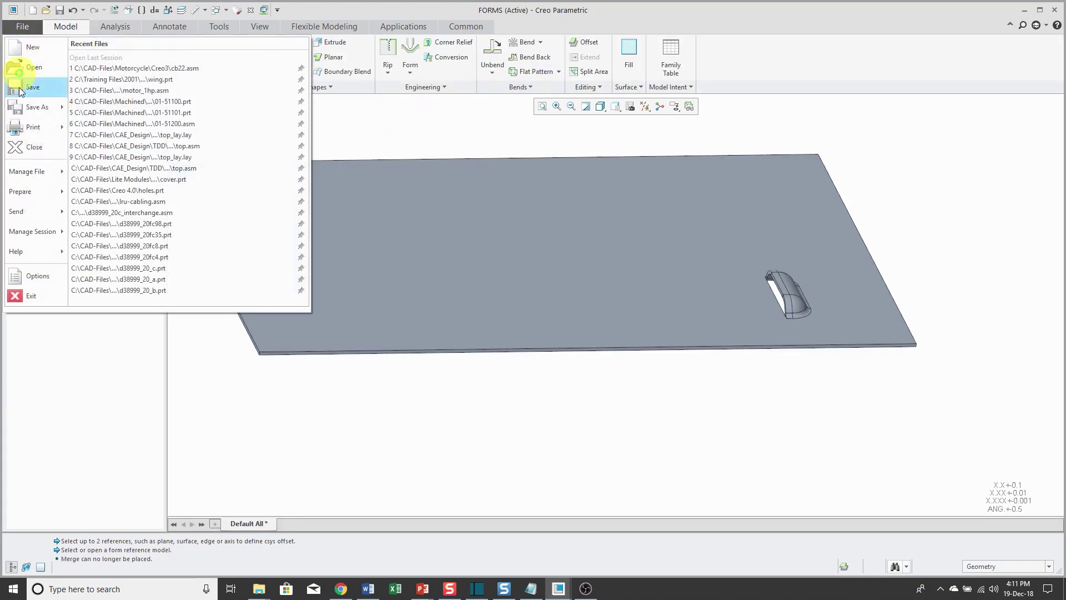
{"action": "left_click", "coordinate": [39, 276]}
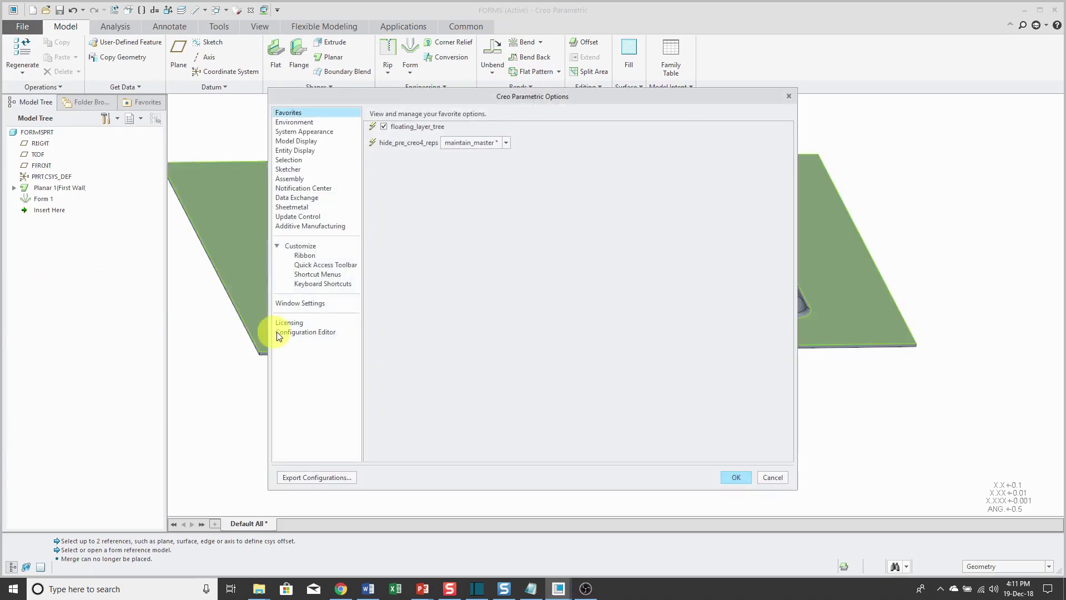
{"action": "left_click", "coordinate": [300, 332]}
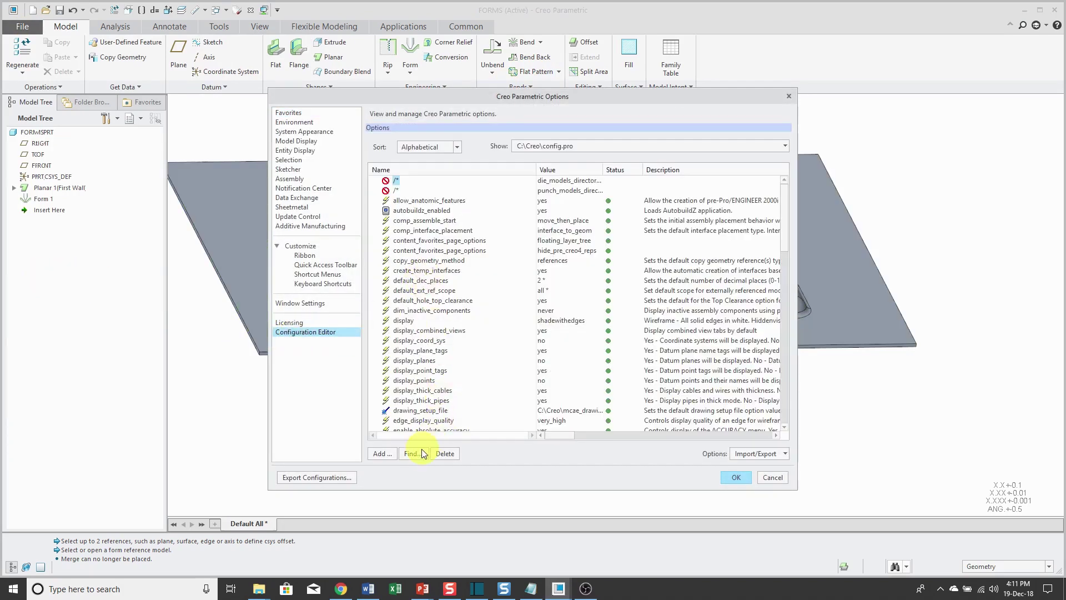
Search the configuration options for 'die' and browse for a die_models_directory folder.
{"action": "left_click", "coordinate": [414, 454]}
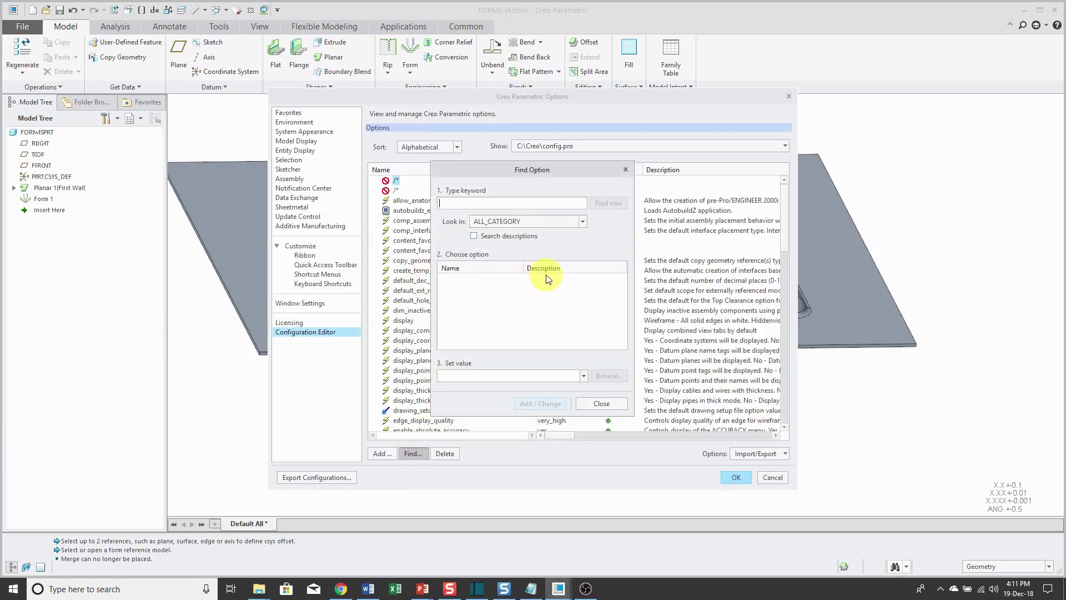
{"action": "type", "text": "die"}
{"action": "key", "text": "Return"}
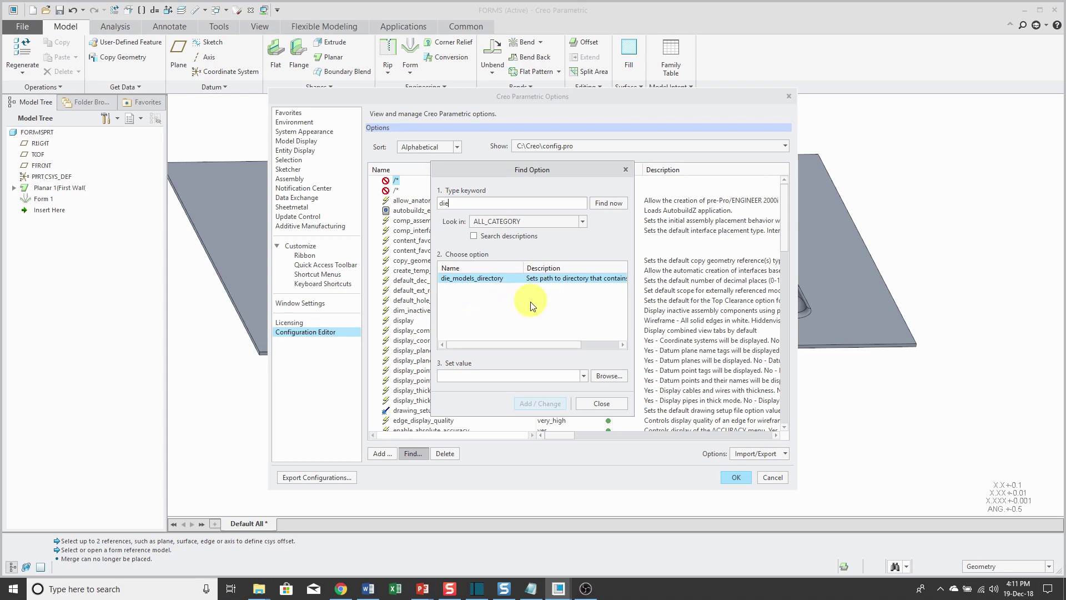
{"action": "left_click", "coordinate": [608, 376]}
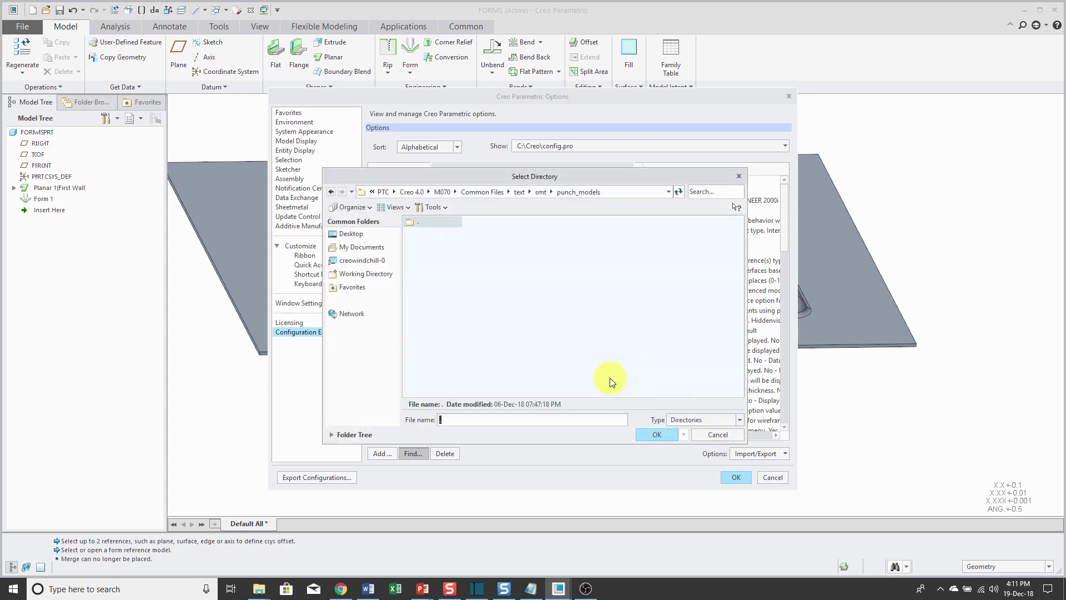
Set die_models_directory to the smt die_models folder and apply it for this session only.
{"action": "left_click", "coordinate": [541, 192]}
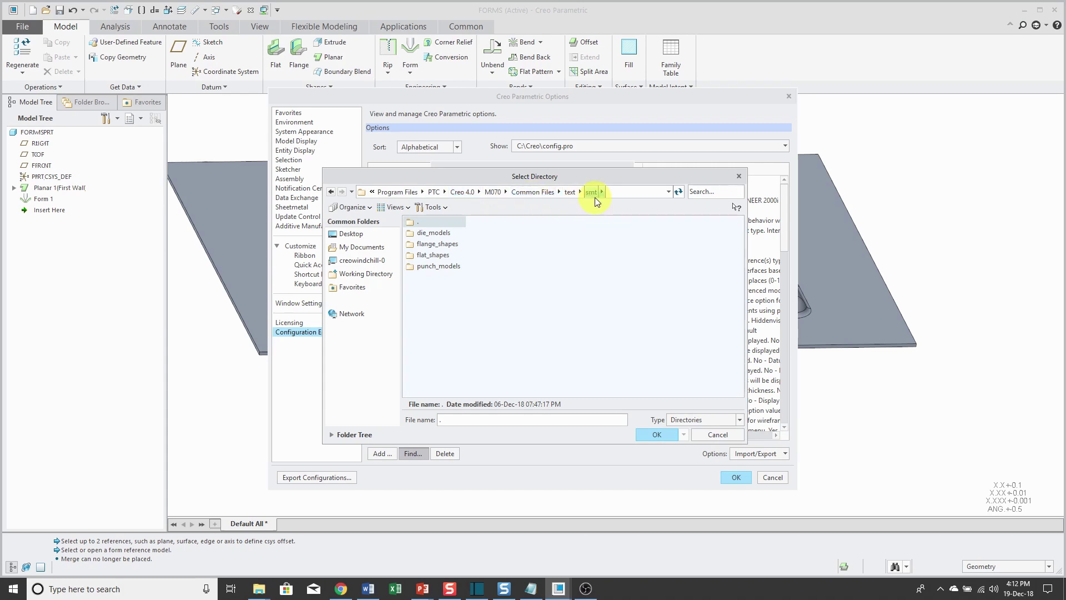
{"action": "left_click", "coordinate": [438, 234]}
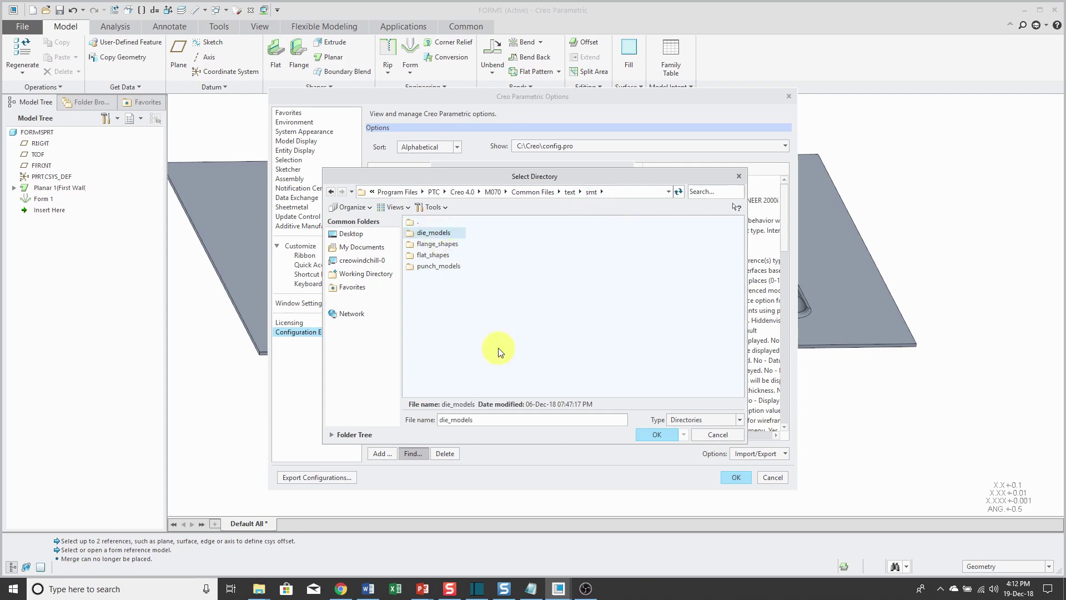
{"action": "left_click", "coordinate": [658, 435]}
{"action": "left_click", "coordinate": [547, 405]}
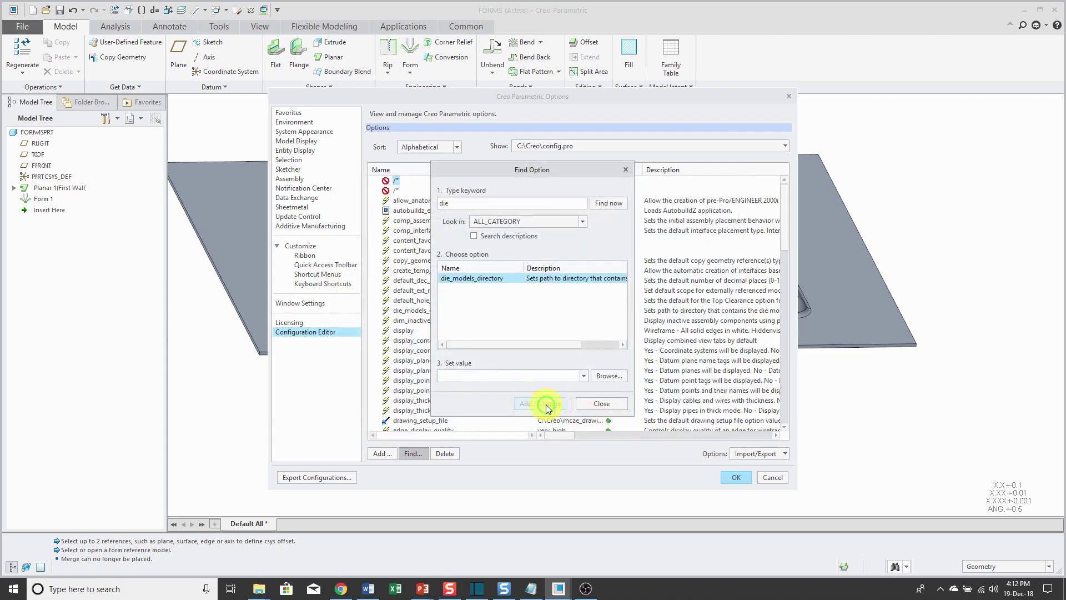
{"action": "left_click", "coordinate": [604, 403]}
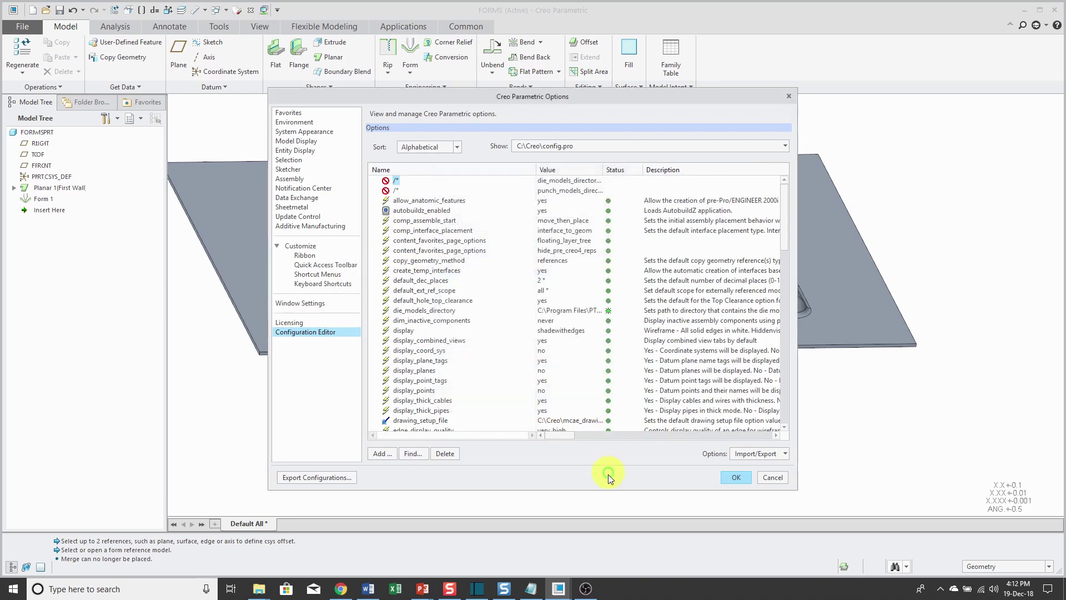
{"action": "left_click", "coordinate": [736, 476]}
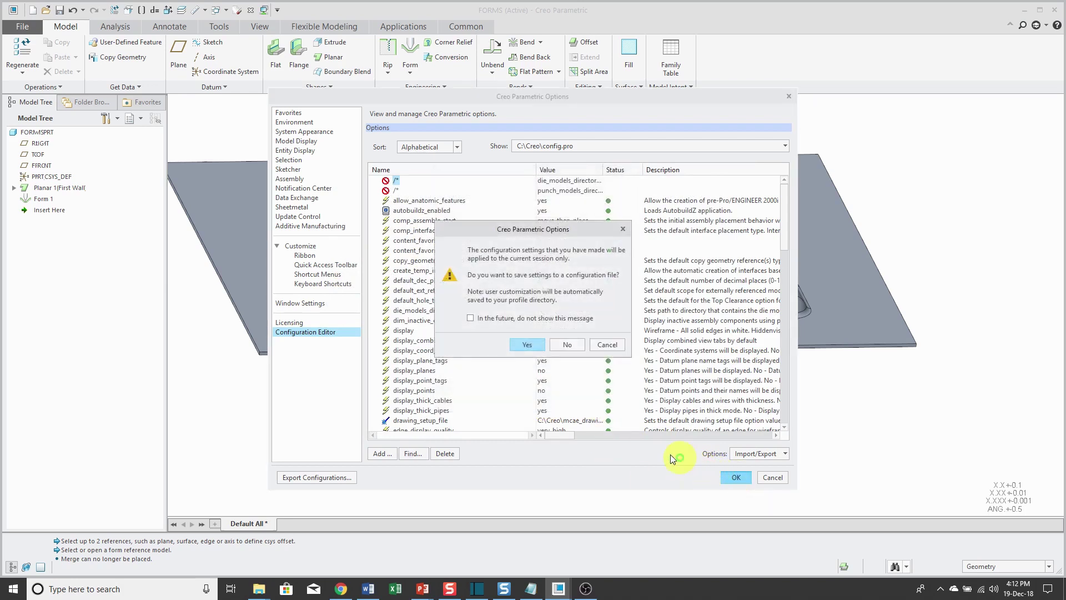
{"action": "left_click", "coordinate": [566, 345]}
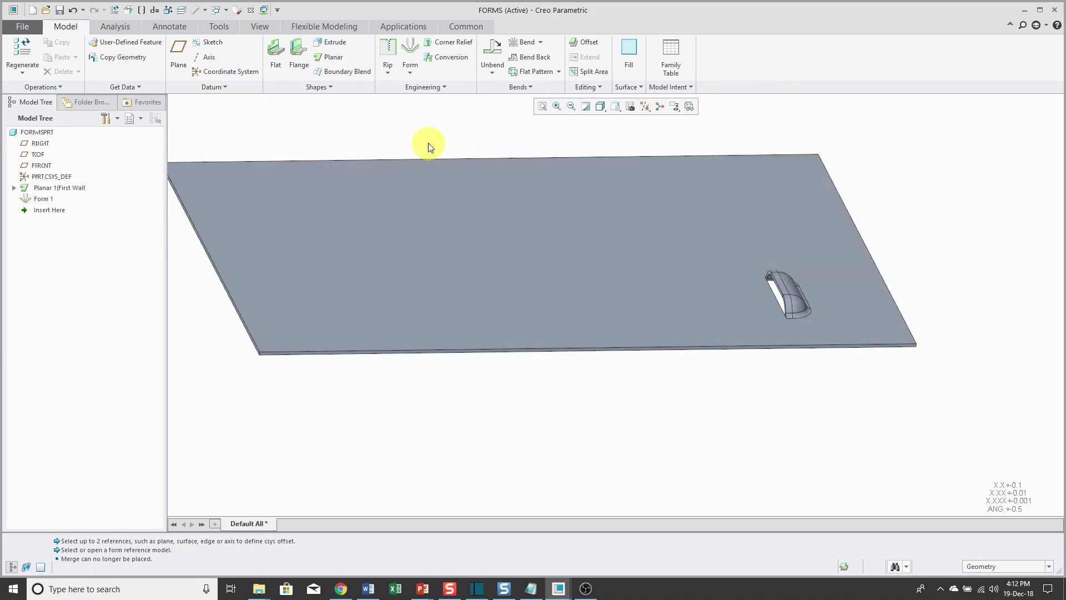
Start a new die form and preview cutout_die_form_inch.prt in the Die Form Library.
{"action": "left_click", "coordinate": [411, 72]}
{"action": "left_click", "coordinate": [432, 102]}
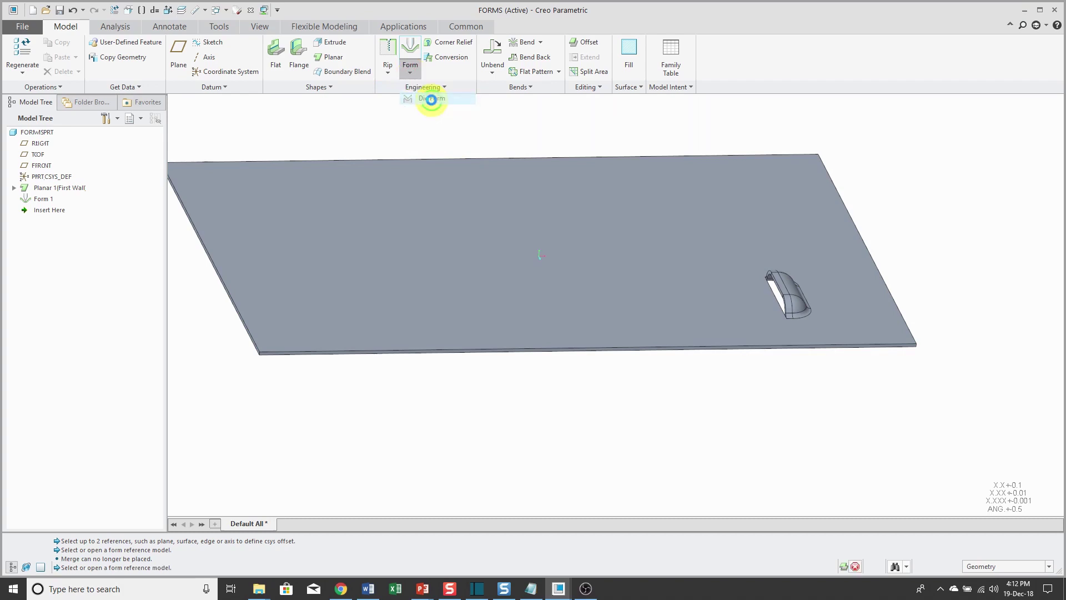
{"action": "left_click", "coordinate": [172, 58]}
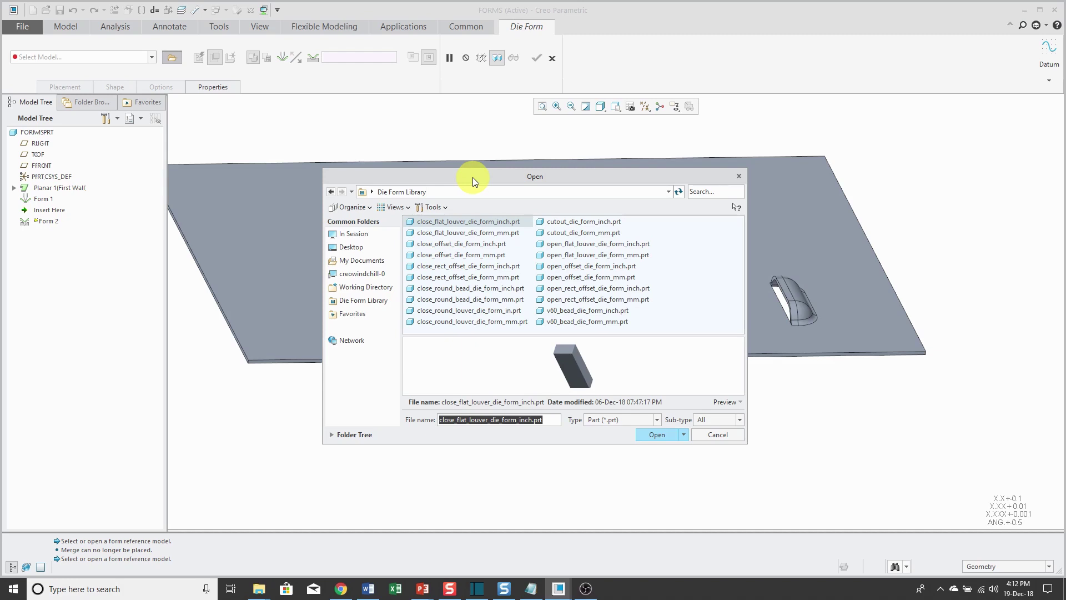
{"action": "left_click", "coordinate": [561, 222]}
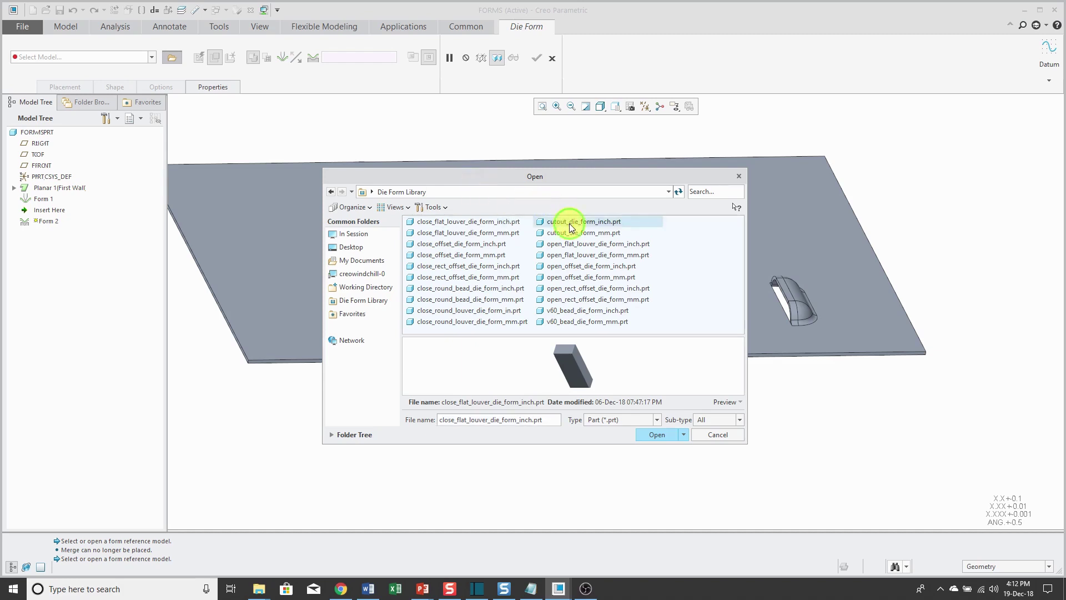
{"action": "middle_click_drag", "start_coordinate": [563, 361], "coordinate": [591, 348]}
{"action": "scroll", "coordinate": [591, 348], "scroll_direction": "down", "scroll_amount": 2}
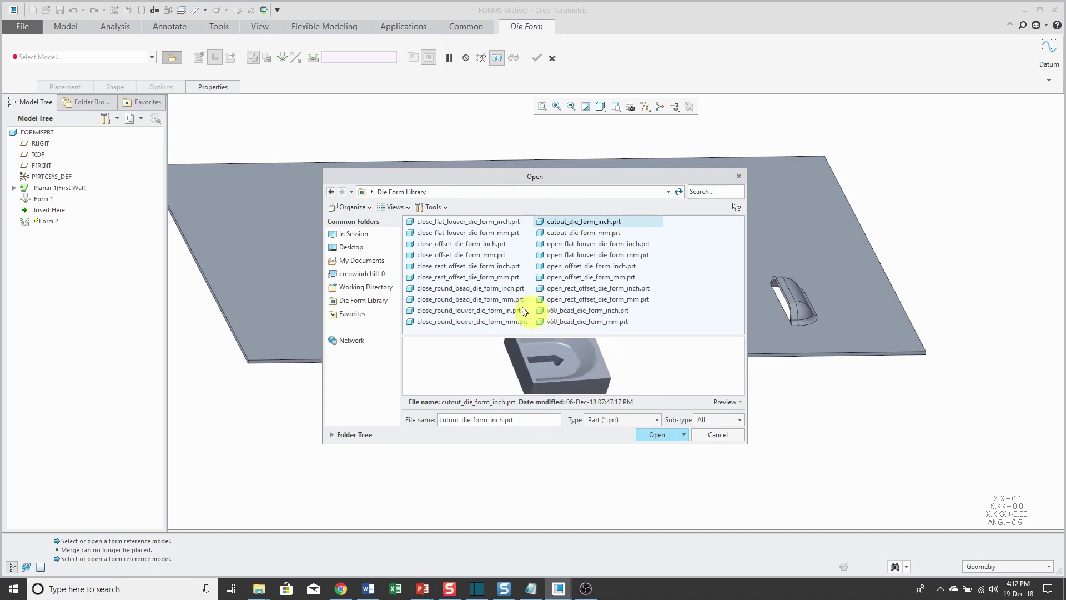
Preview the round bead die, then load open_flat_louver_die_form_inch.prt onto the plate.
{"action": "left_click", "coordinate": [444, 288]}
{"action": "middle_click_drag", "start_coordinate": [567, 368], "coordinate": [496, 260]}
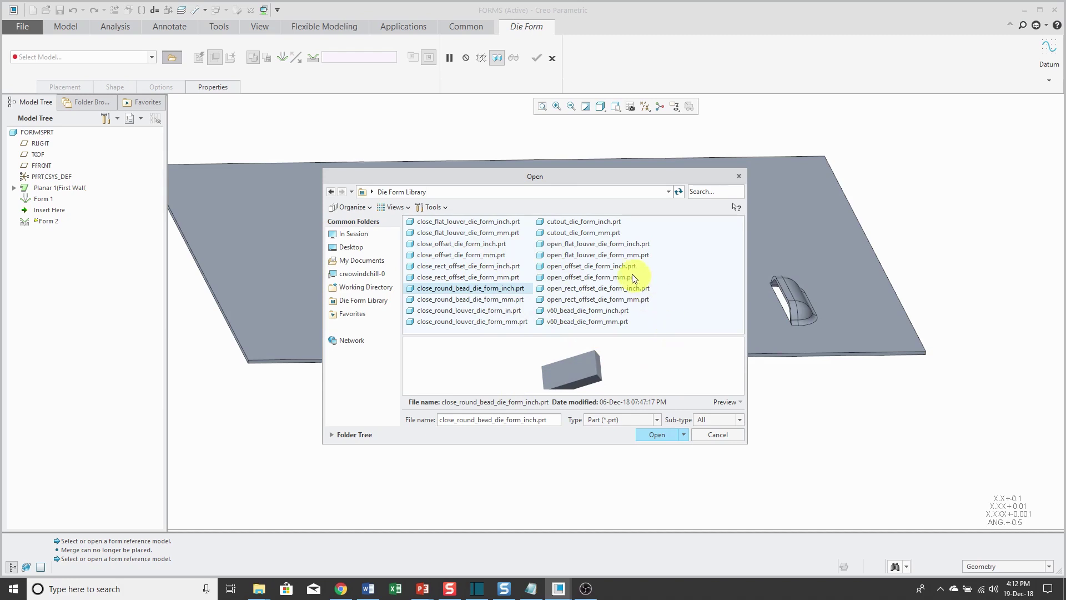
{"action": "left_click", "coordinate": [612, 245]}
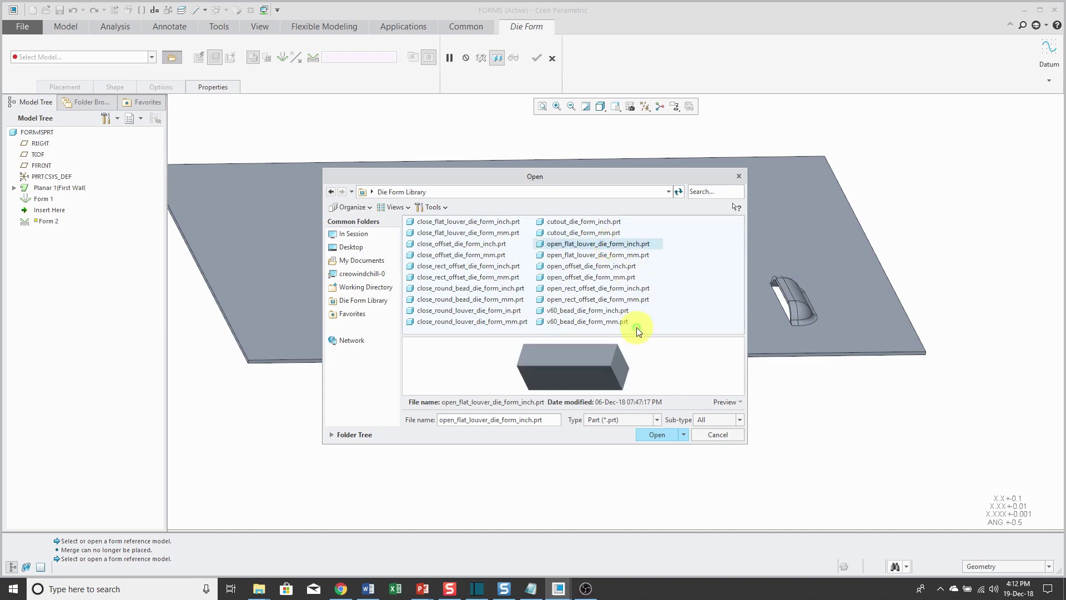
{"action": "mouse_move", "coordinate": [564, 348]}
{"action": "middle_mouse_down"}
{"action": "mouse_move", "coordinate": [568, 404]}
{"action": "mouse_move", "coordinate": [564, 358]}
{"action": "middle_mouse_up"}
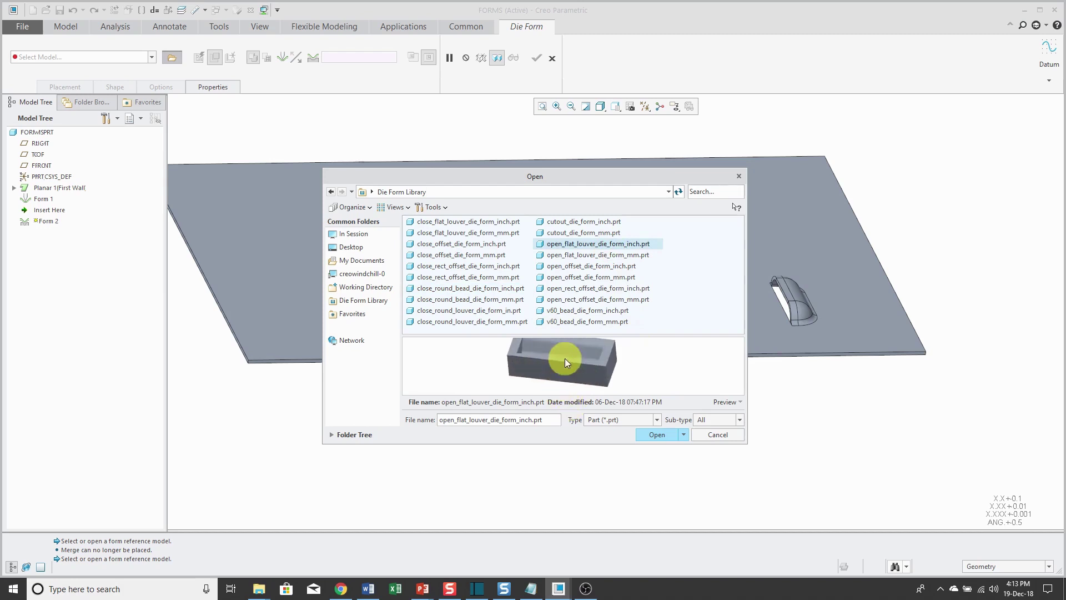
{"action": "left_click", "coordinate": [661, 434]}
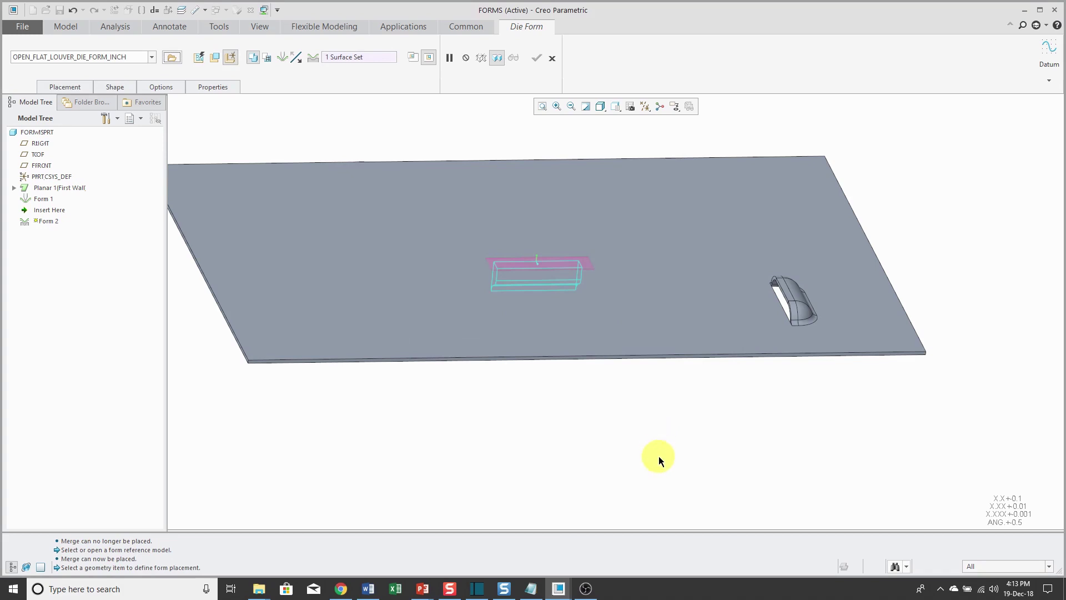
Place the open flat louver die form on the plate surface.
{"action": "left_click", "coordinate": [441, 290]}
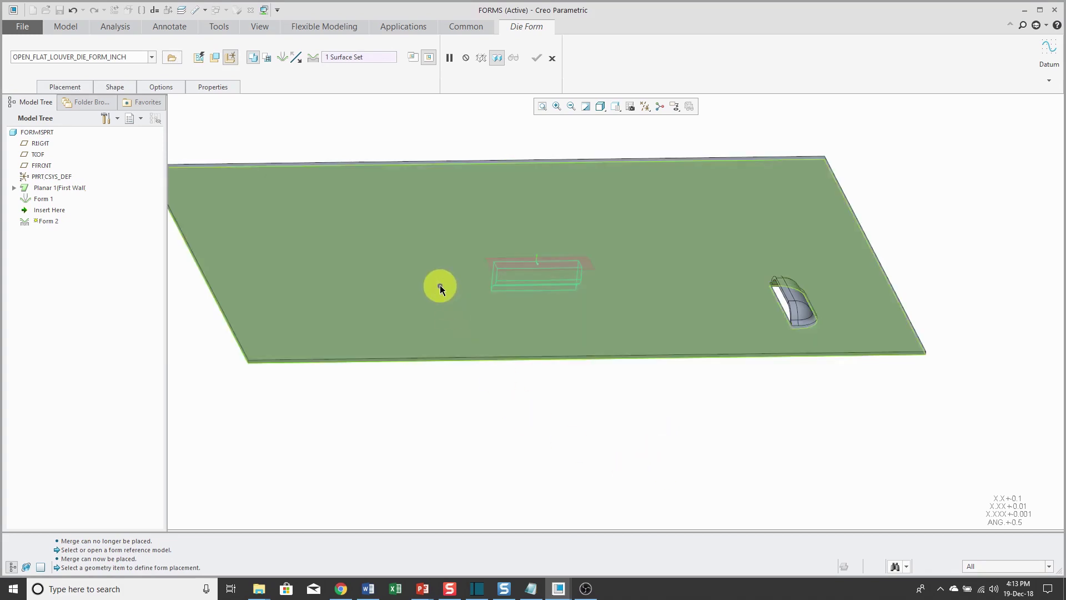
{"action": "left_click", "coordinate": [440, 285]}
{"action": "middle_click_drag", "start_coordinate": [468, 311], "coordinate": [357, 231]}
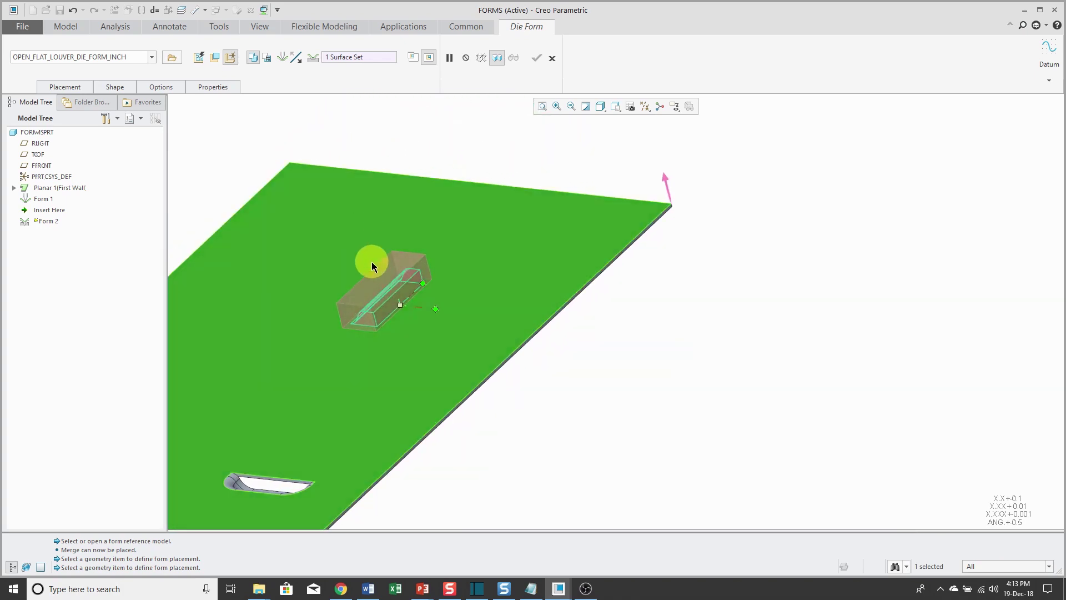
{"action": "scroll", "coordinate": [371, 268], "scroll_direction": "up", "scroll_amount": 3}
{"action": "scroll", "coordinate": [583, 289], "scroll_direction": "down", "scroll_amount": 5}
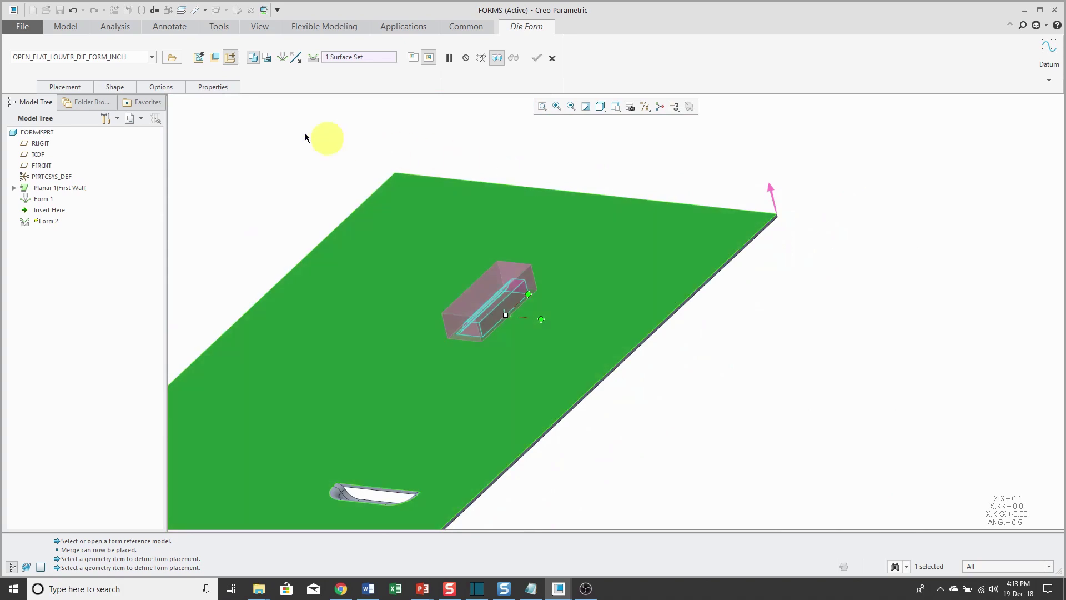
Locate the form with Offset References to two adjacent plate edges.
{"action": "right_click", "coordinate": [531, 147]}
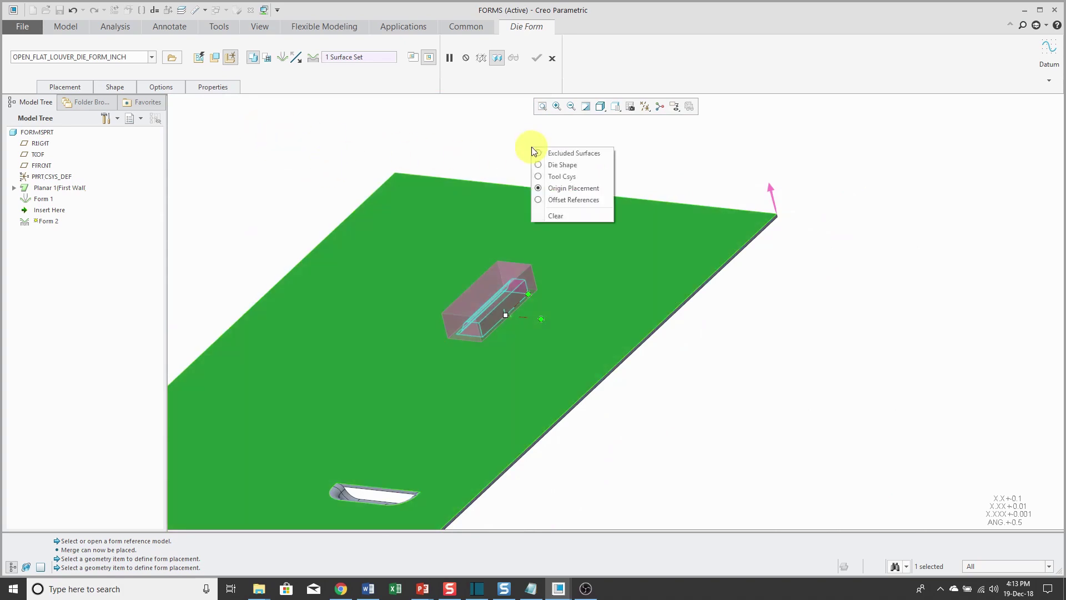
{"action": "left_click", "coordinate": [604, 200]}
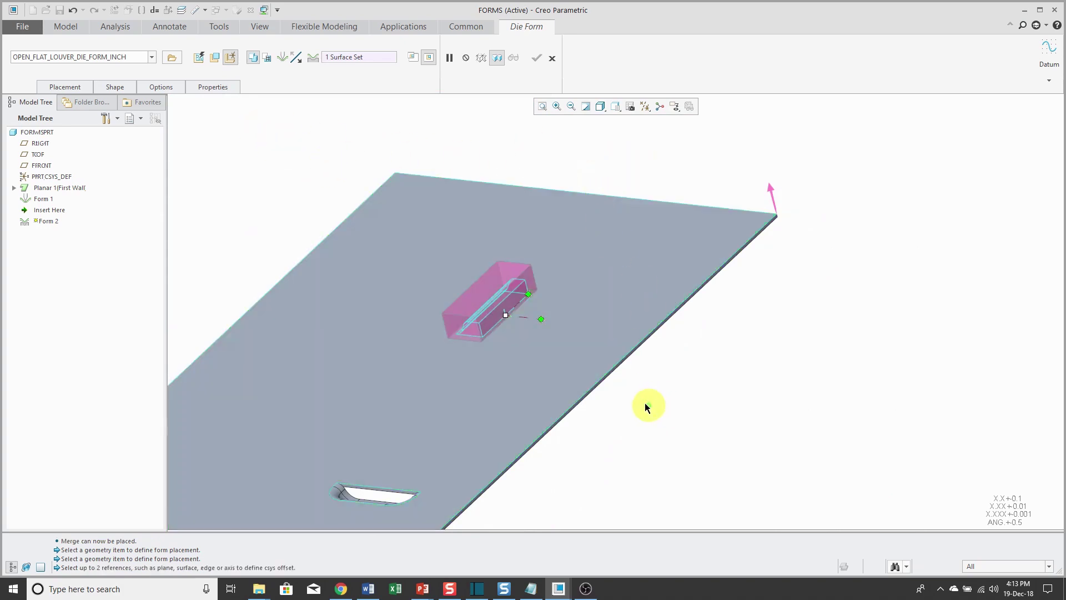
{"action": "scroll", "coordinate": [629, 355], "scroll_direction": "up", "scroll_amount": 5}
{"action": "left_click", "coordinate": [635, 302]}
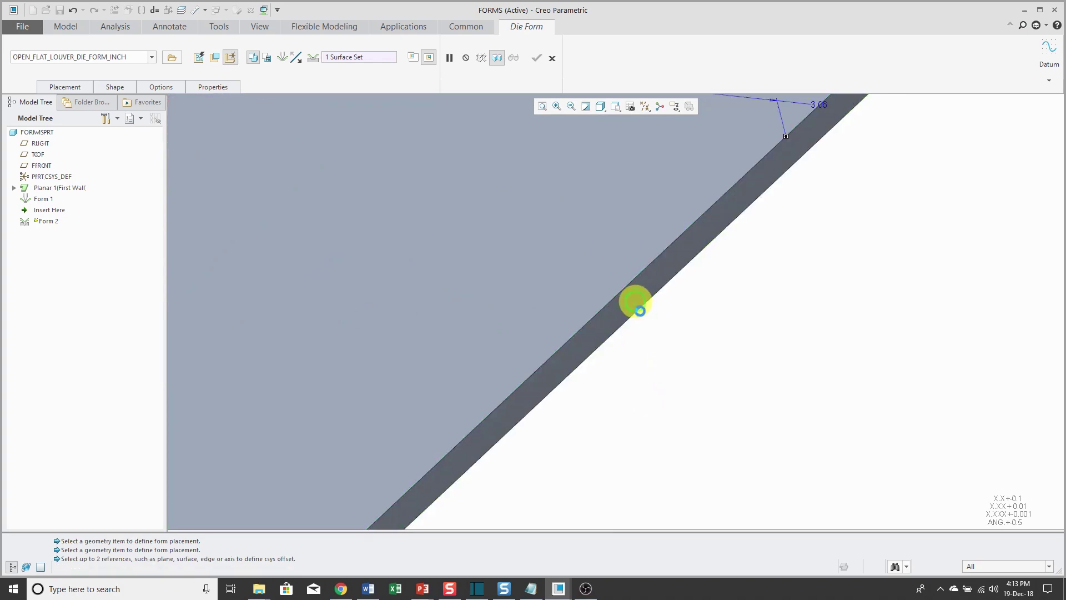
{"action": "scroll", "coordinate": [642, 233], "scroll_direction": "down", "scroll_amount": 5}
{"action": "middle_click_drag", "start_coordinate": [684, 271], "coordinate": [872, 260]}
{"action": "scroll", "coordinate": [850, 282], "scroll_direction": "up", "scroll_amount": 4}
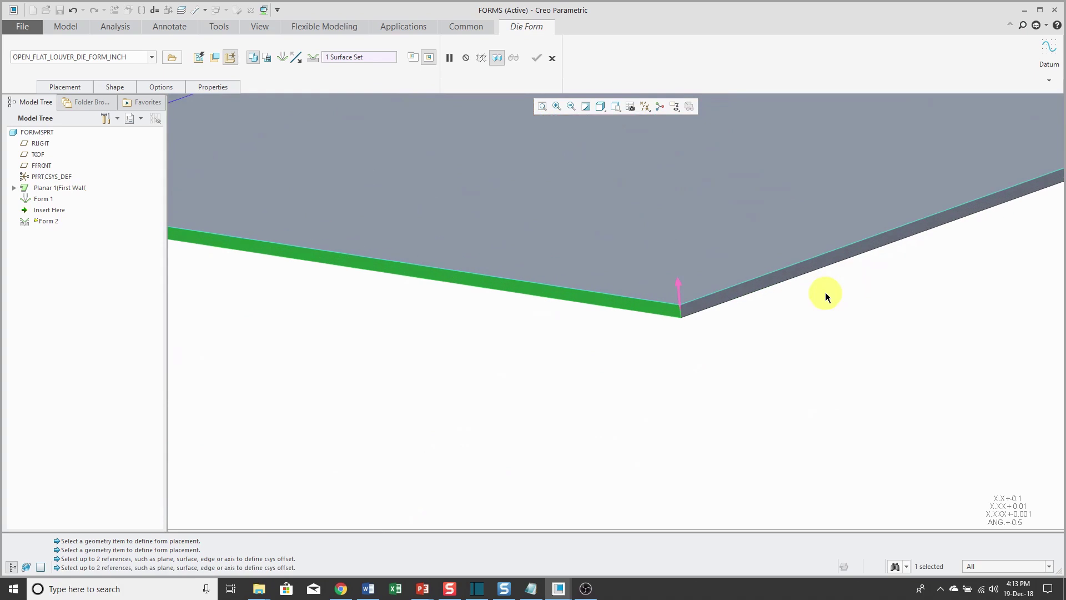
{"action": "left_click", "coordinate": [802, 275]}
{"action": "scroll", "coordinate": [692, 382], "scroll_direction": "down", "scroll_amount": 4}
{"action": "middle_click_drag", "start_coordinate": [675, 398], "coordinate": [688, 422]}
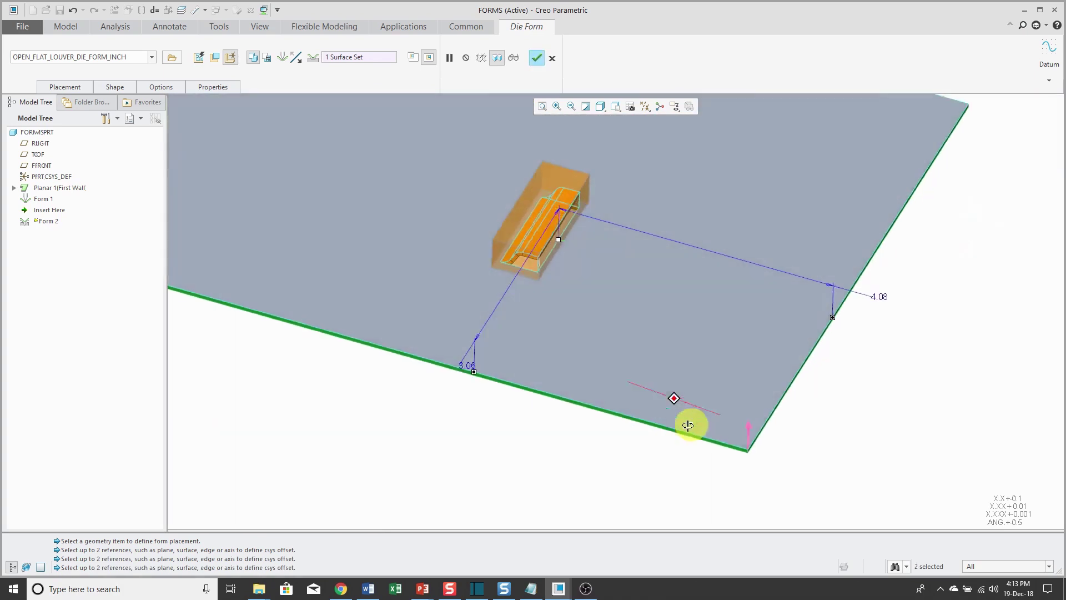
Set the two edge offset distances to 4.00 and 2.50.
{"action": "double_click", "coordinate": [858, 305]}
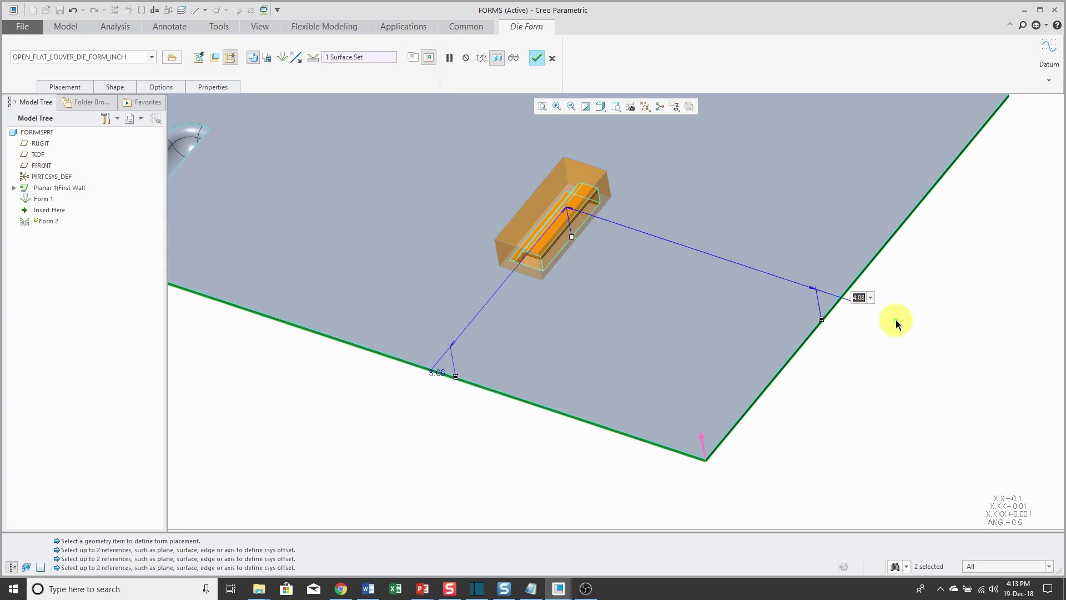
{"action": "type", "text": "4"}
{"action": "key", "text": "Return"}
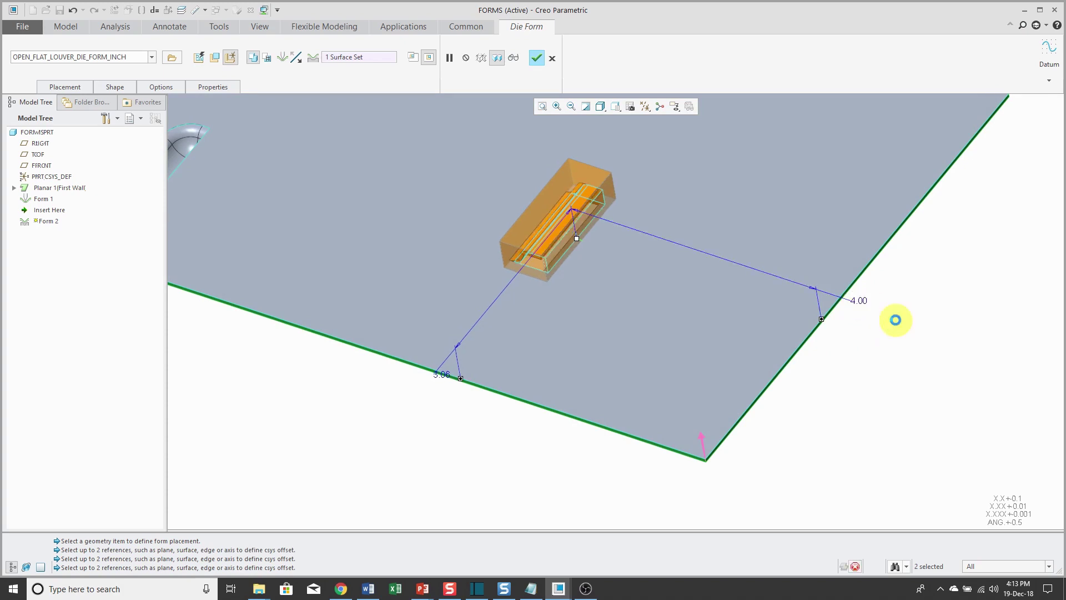
{"action": "double_click", "coordinate": [439, 374]}
{"action": "type", "text": "2.5"}
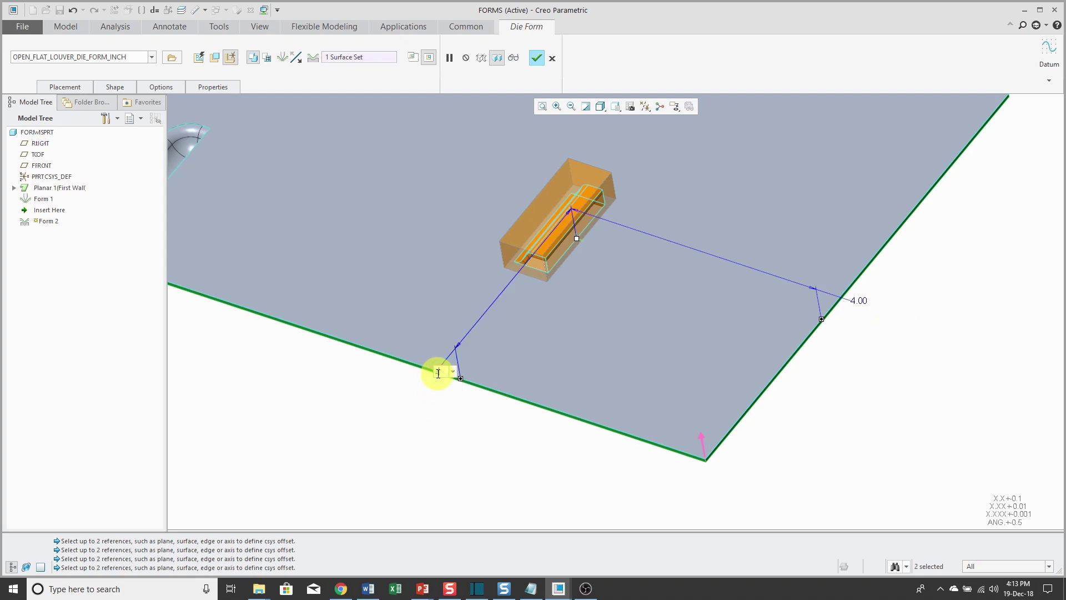
{"action": "key", "text": "Return"}
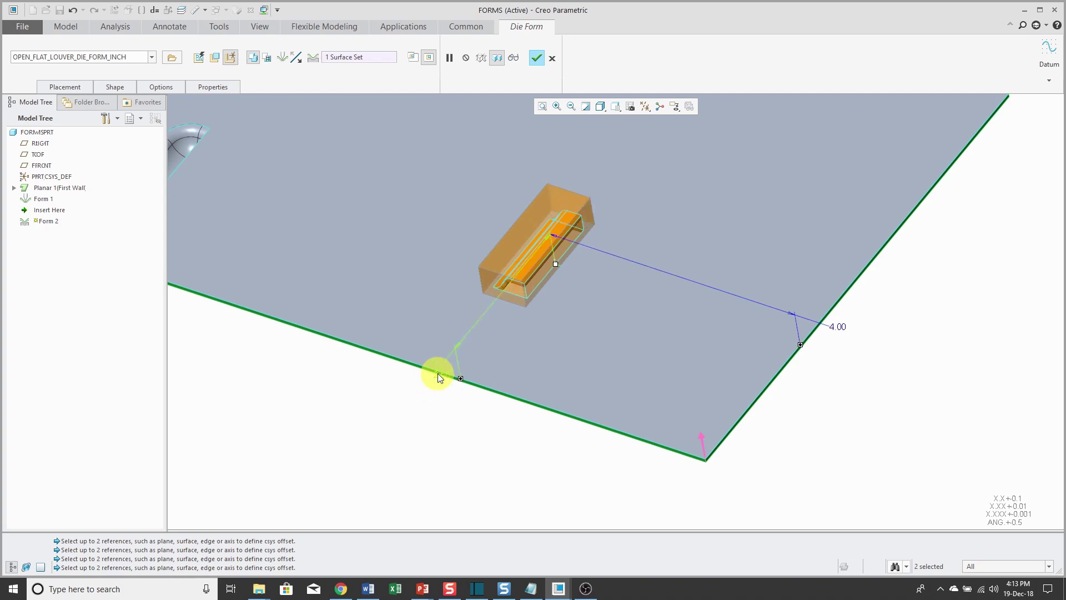
Rotate the louver die form 90° about the first axis at its placement point.
{"action": "left_click", "coordinate": [72, 87]}
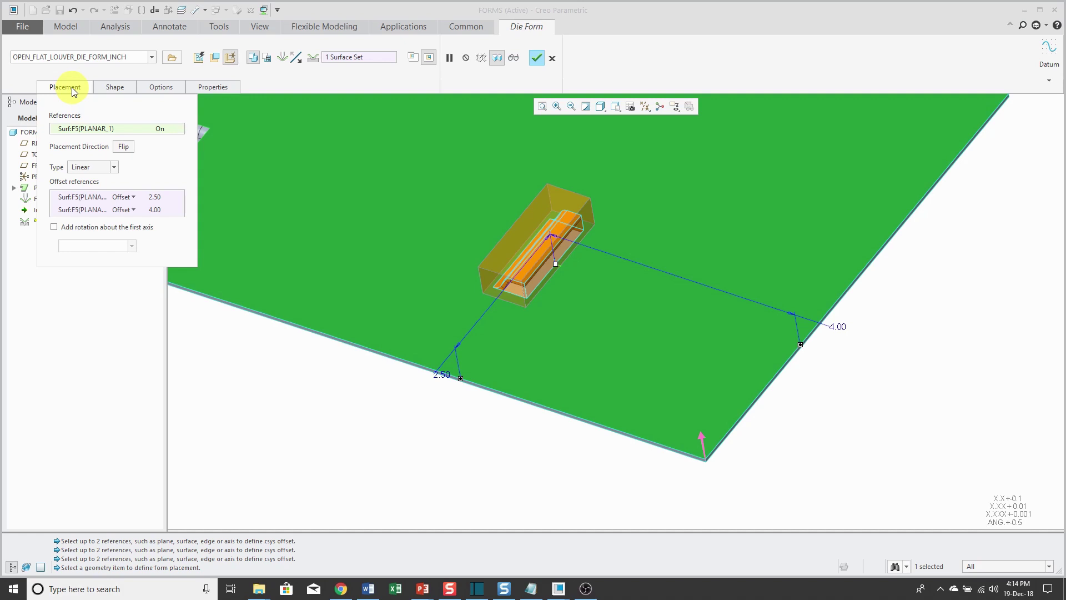
{"action": "left_click", "coordinate": [54, 228]}
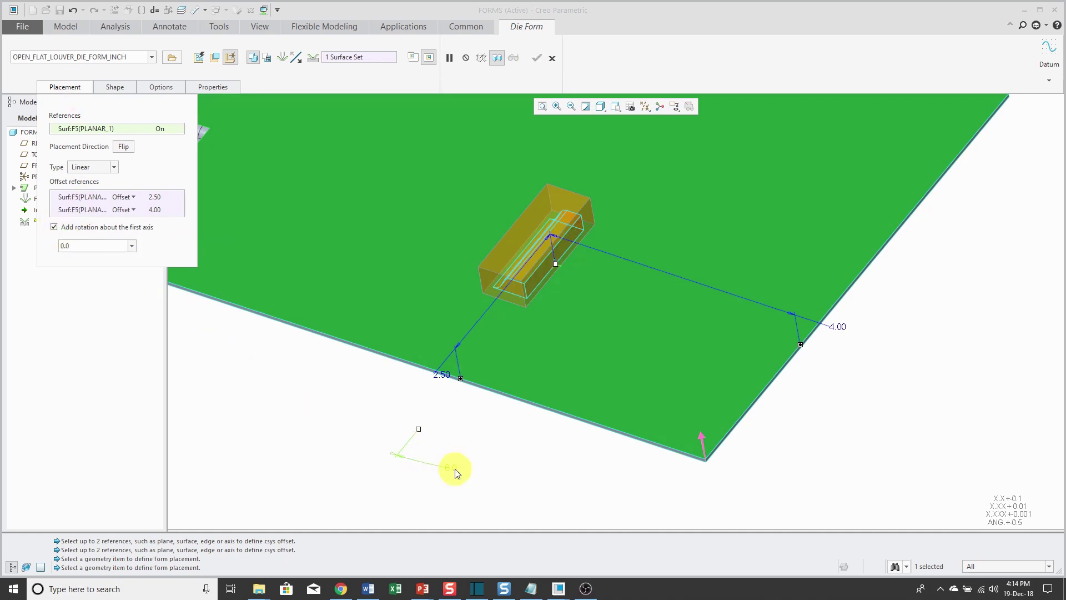
{"action": "double_click", "coordinate": [455, 469]}
{"action": "type", "text": "90"}
{"action": "key", "text": "Return"}
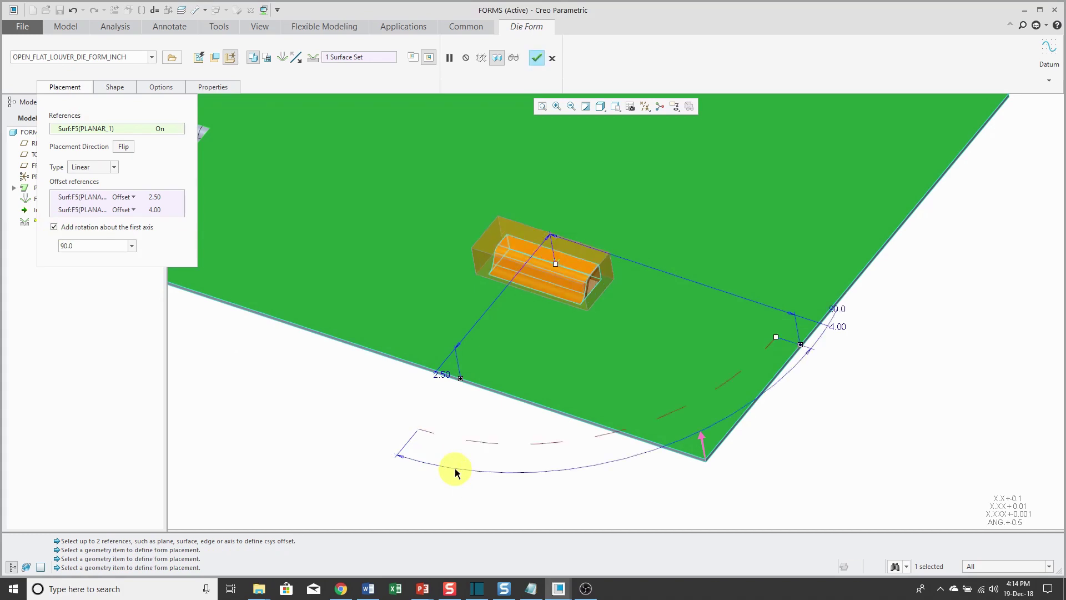
{"action": "left_click", "coordinate": [114, 87]}
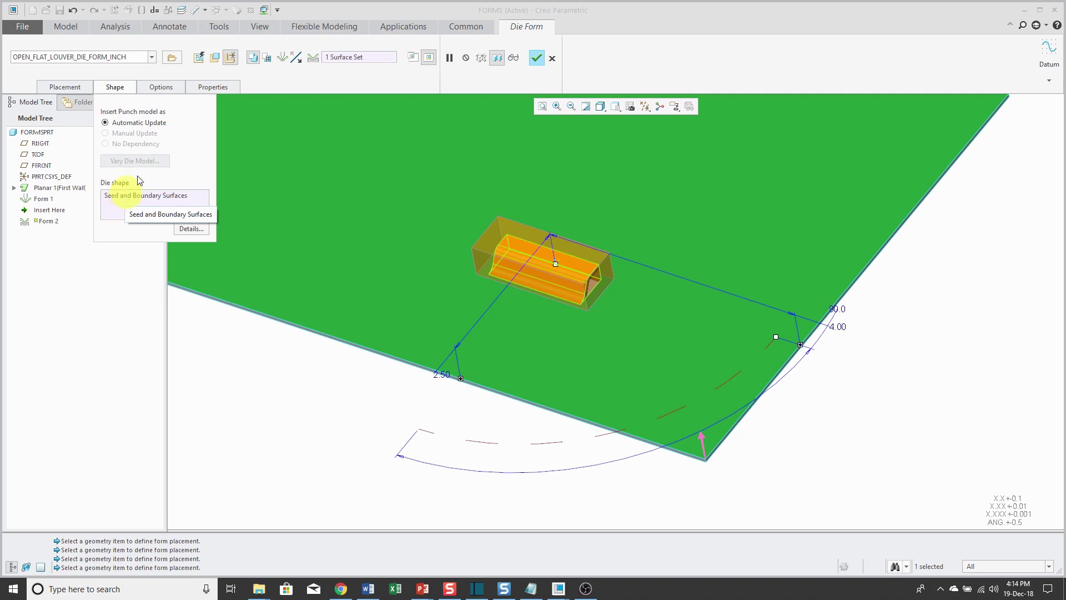
Review the die form Options, including OPEN_FLAT_LOUVER_FORM tool name, and activate the excluded surfaces collector.
{"action": "left_click", "coordinate": [169, 89]}
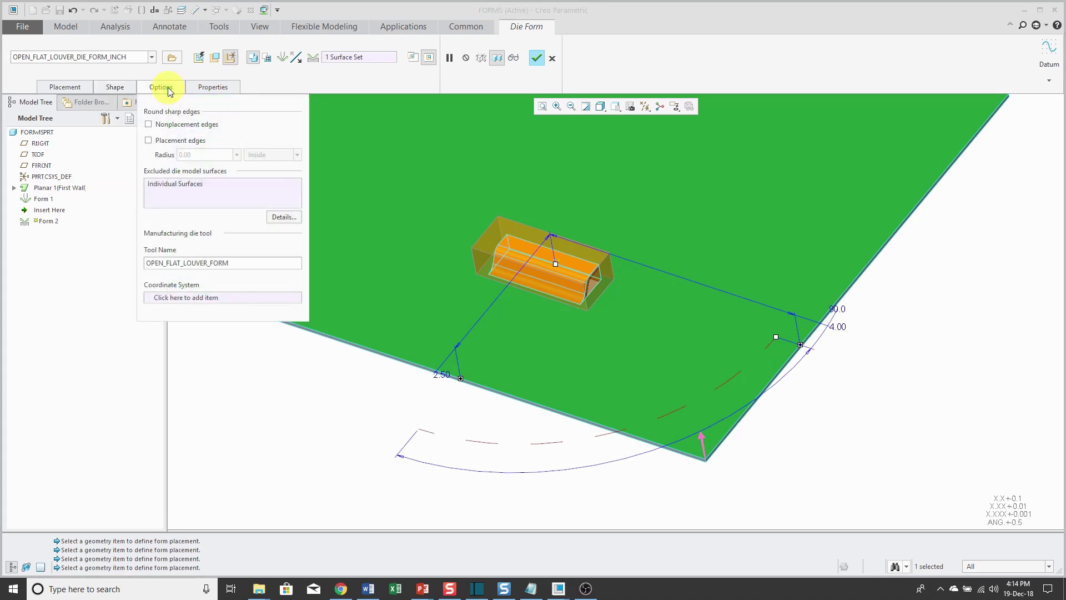
{"action": "middle_click_drag", "start_coordinate": [642, 385], "coordinate": [554, 388]}
{"action": "scroll", "coordinate": [750, 354], "scroll_direction": "up", "scroll_amount": 2}
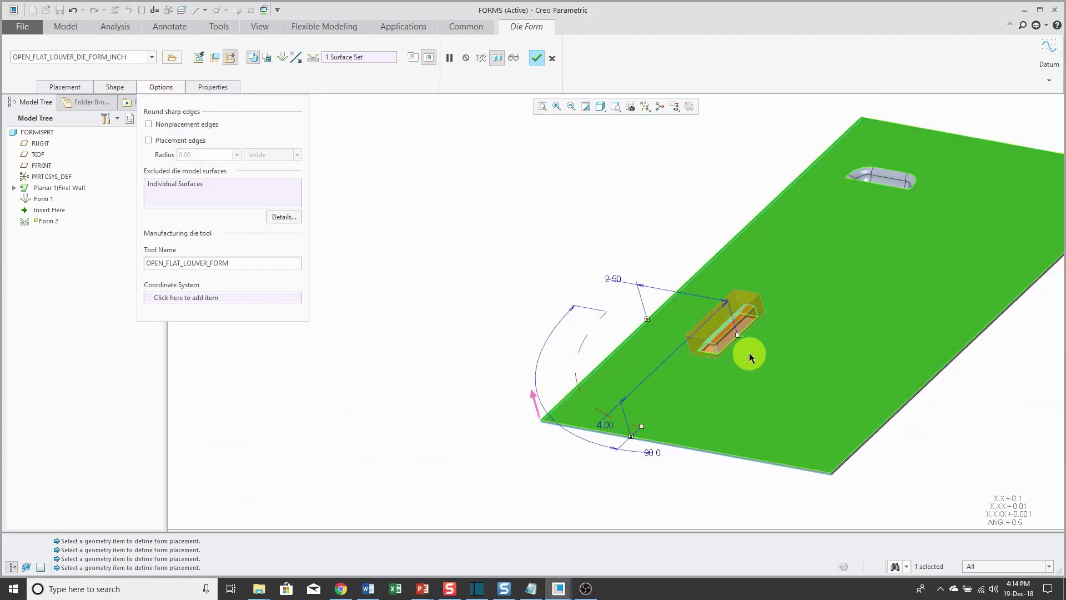
{"action": "scroll", "coordinate": [748, 345], "scroll_direction": "down", "scroll_amount": 5}
{"action": "left_click", "coordinate": [191, 187]}
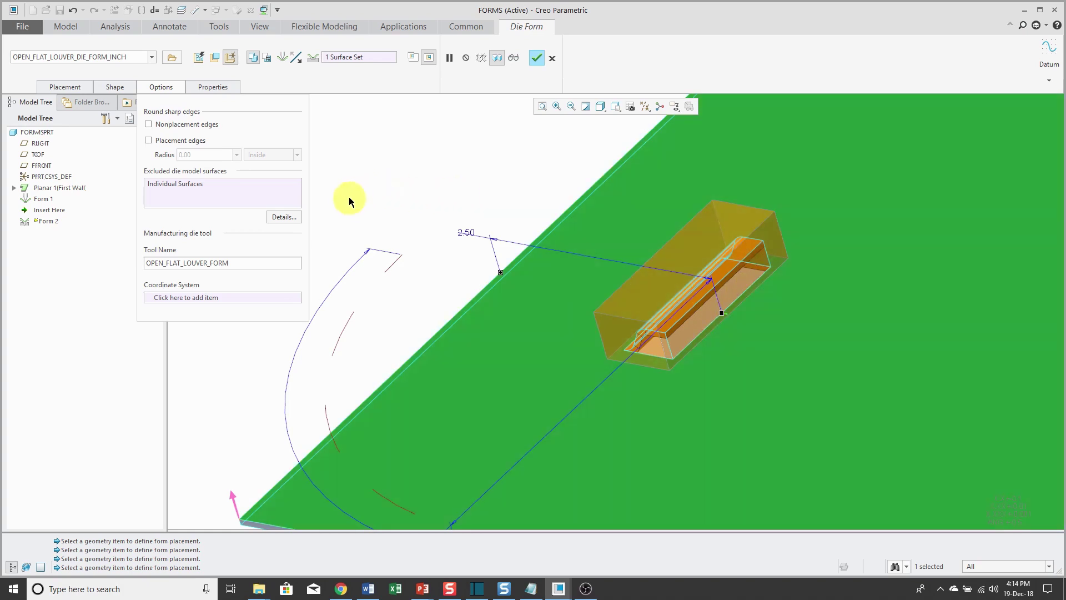
Complete the die form as Form 2, then refit and orbit to inspect both louvers.
{"action": "left_click", "coordinate": [536, 59]}
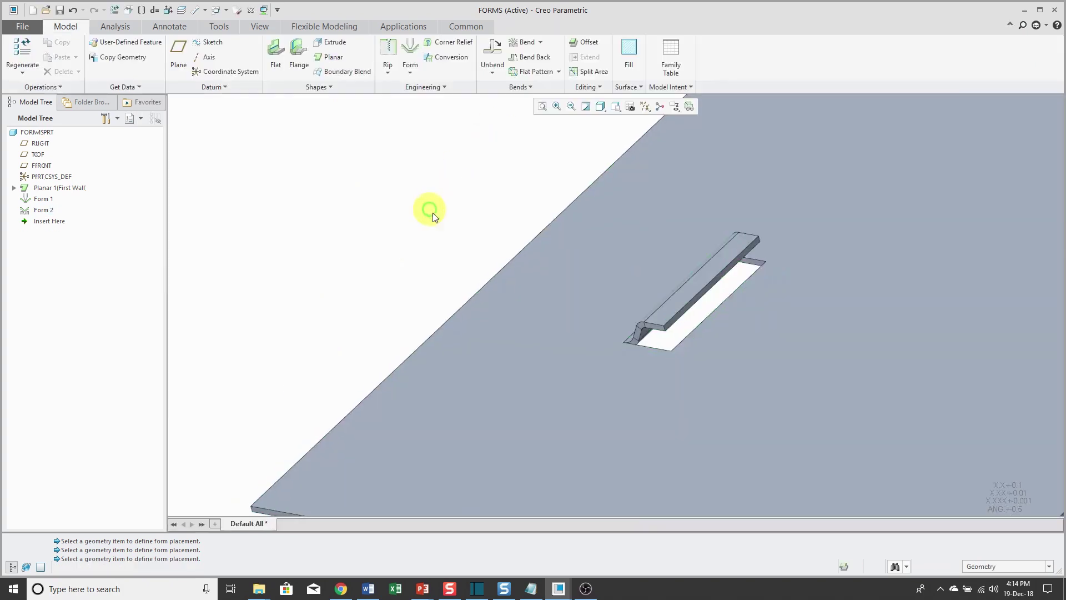
{"action": "key", "text": "ctrl+d"}
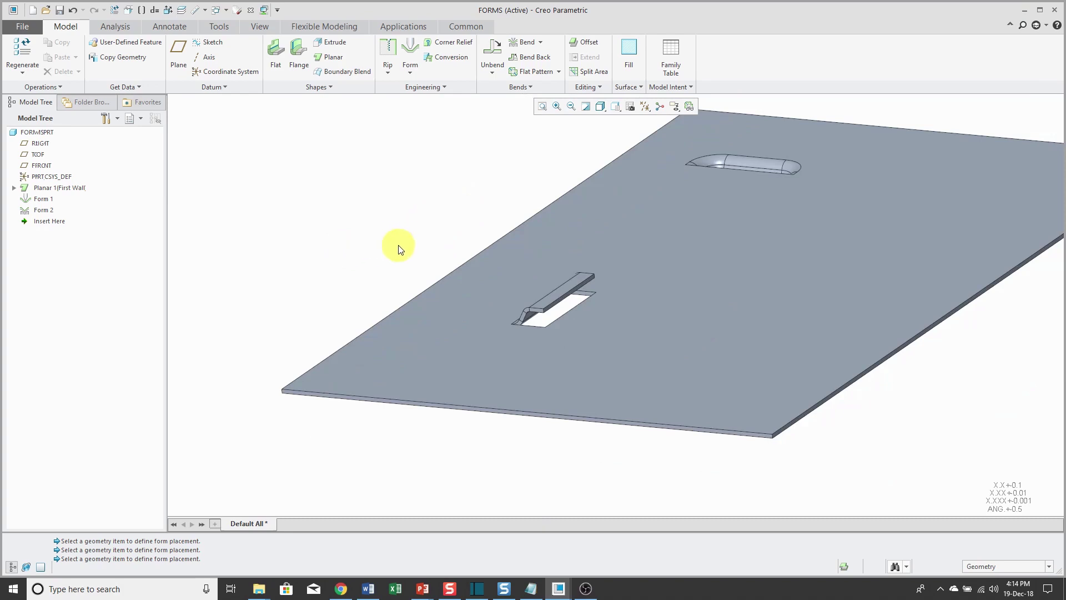
{"action": "left_click", "coordinate": [608, 349]}
{"action": "middle_click_drag", "start_coordinate": [607, 351], "coordinate": [625, 274]}
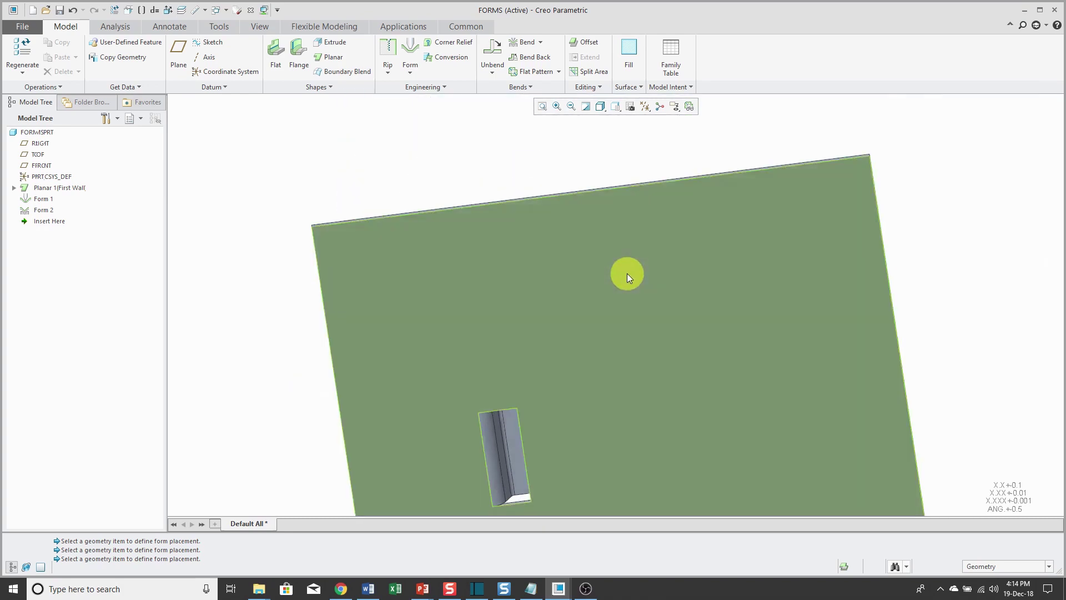
{"action": "scroll", "coordinate": [626, 283], "scroll_direction": "down", "scroll_amount": 3}
{"action": "middle_click_drag", "start_coordinate": [626, 392], "coordinate": [756, 388]}
{"action": "scroll", "coordinate": [775, 428], "scroll_direction": "up", "scroll_amount": 6}
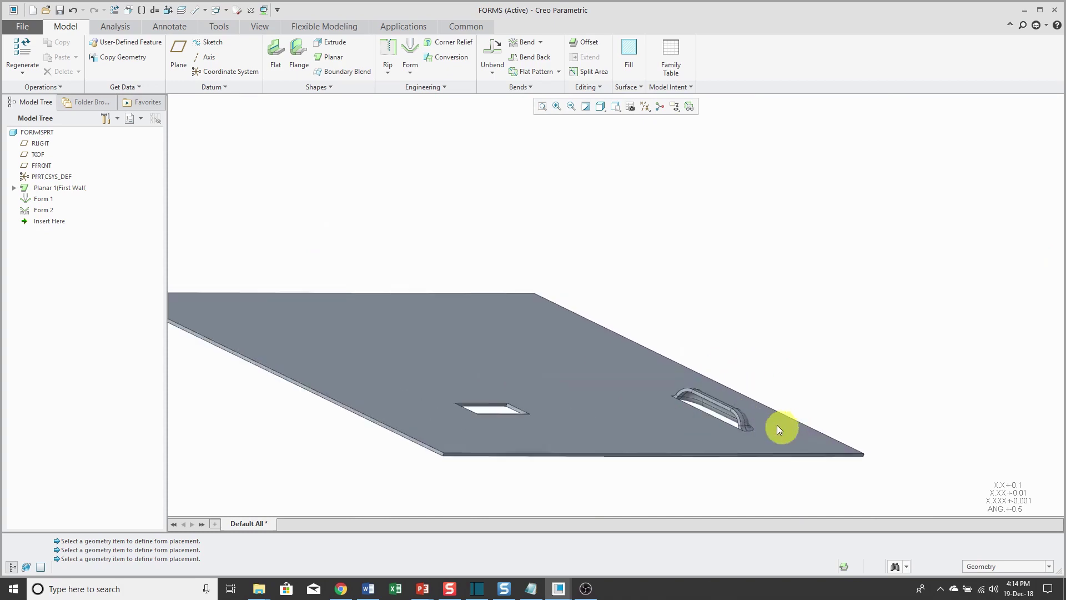
{"action": "scroll", "coordinate": [721, 425], "scroll_direction": "down", "scroll_amount": 5}
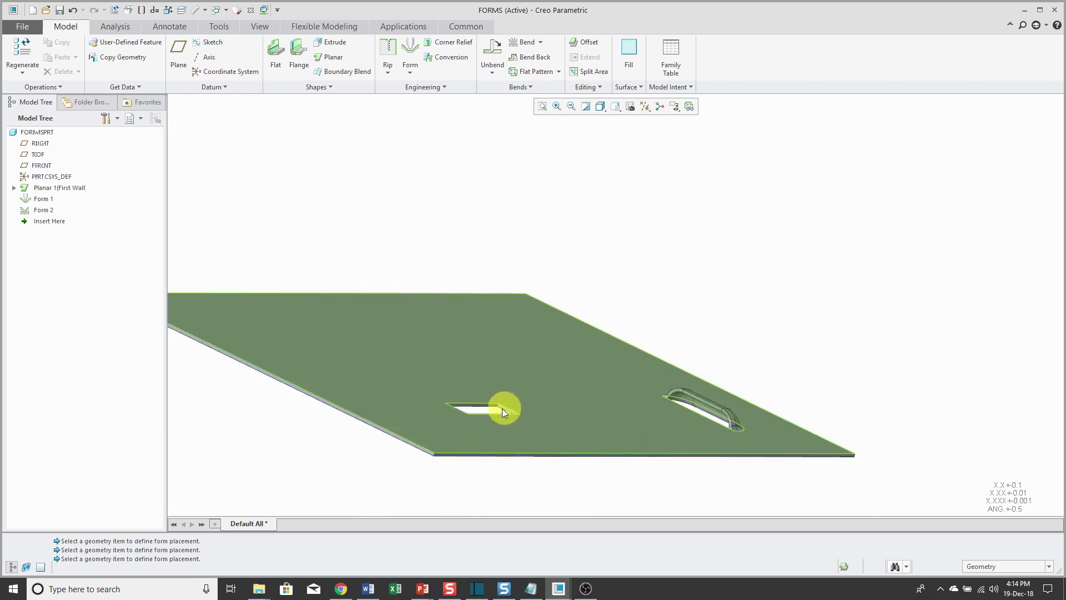
{"action": "middle_click_drag", "start_coordinate": [501, 411], "coordinate": [472, 429]}
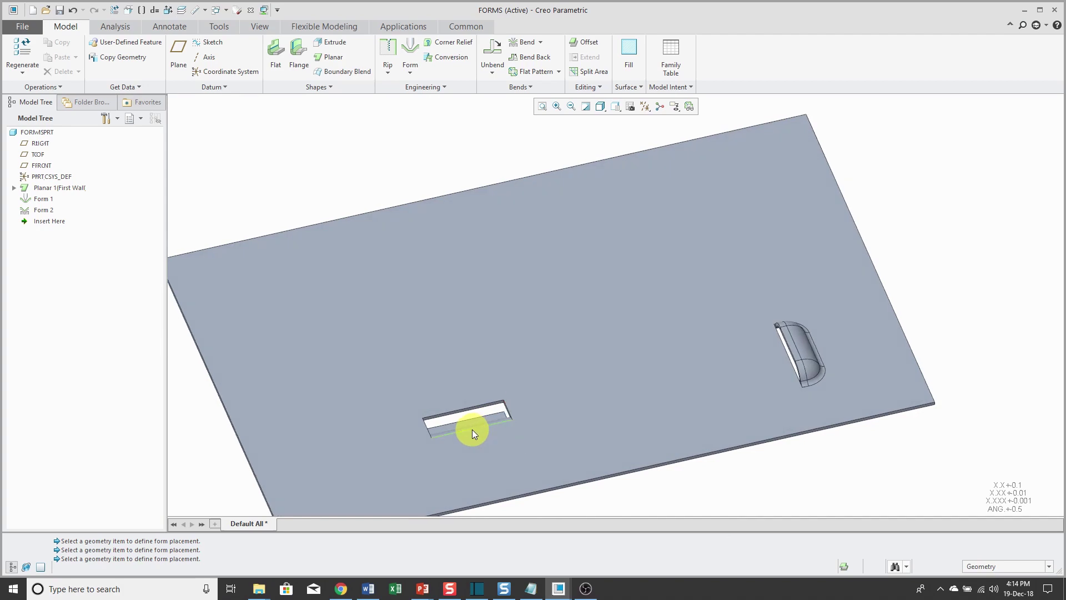